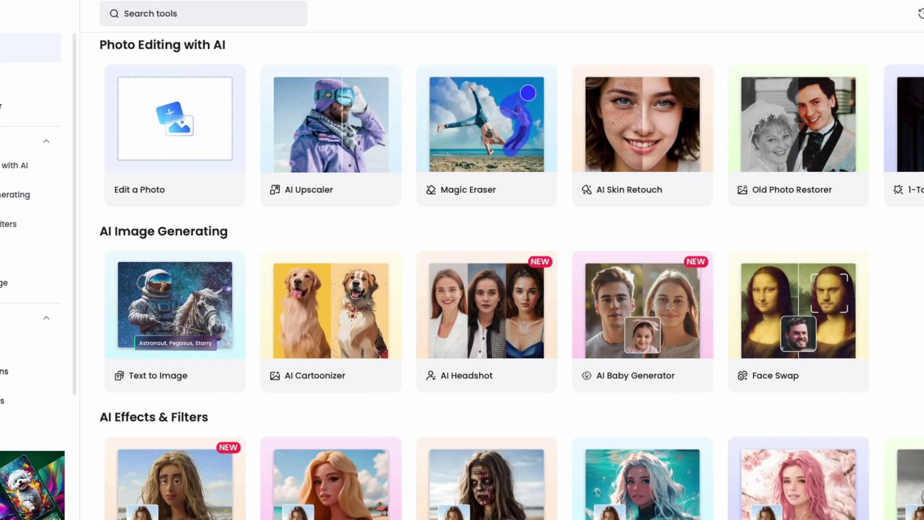
Look through the home page's AI image generating, effects, quick design, collage and recent images sections.
{"action": "scroll", "coordinate": [481, 259], "scroll_direction": "down", "scroll_amount": 3}
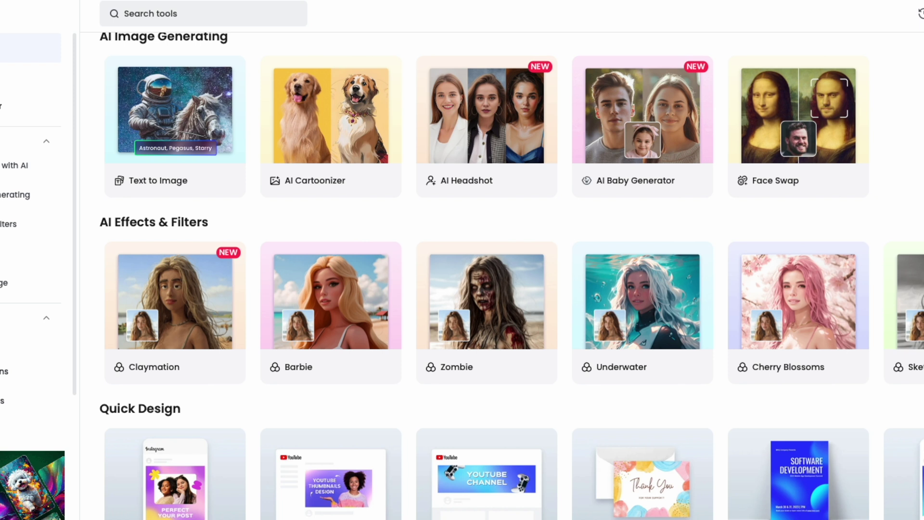
{"action": "scroll", "coordinate": [481, 260], "scroll_direction": "down", "scroll_amount": 3}
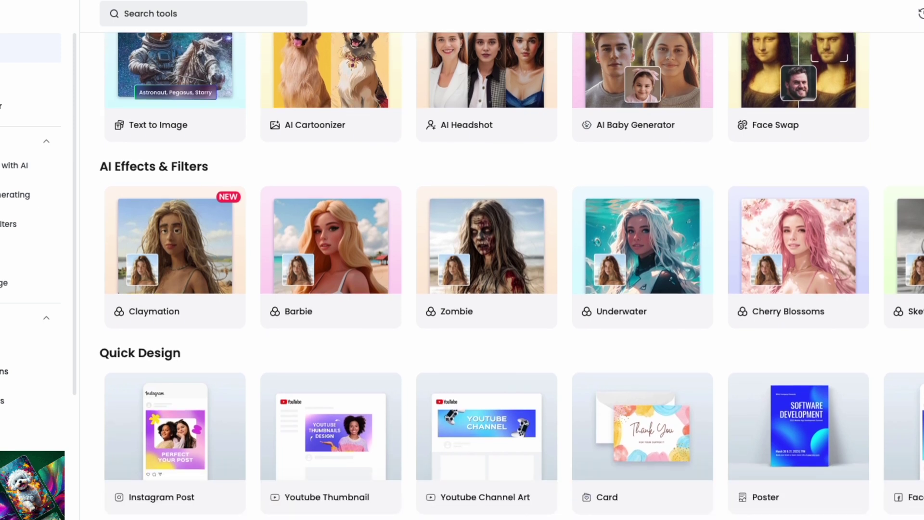
{"action": "scroll", "coordinate": [482, 259], "scroll_direction": "down", "scroll_amount": 3}
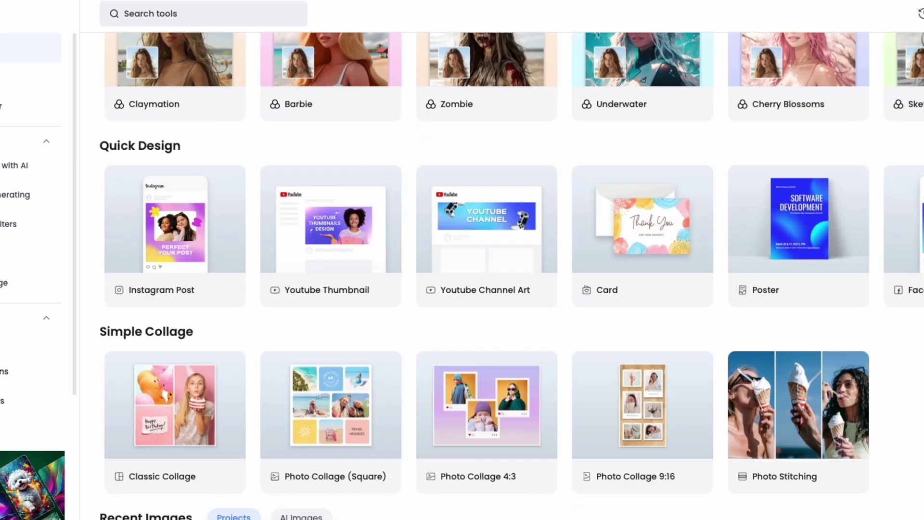
{"action": "scroll", "coordinate": [481, 260], "scroll_direction": "down", "scroll_amount": 5}
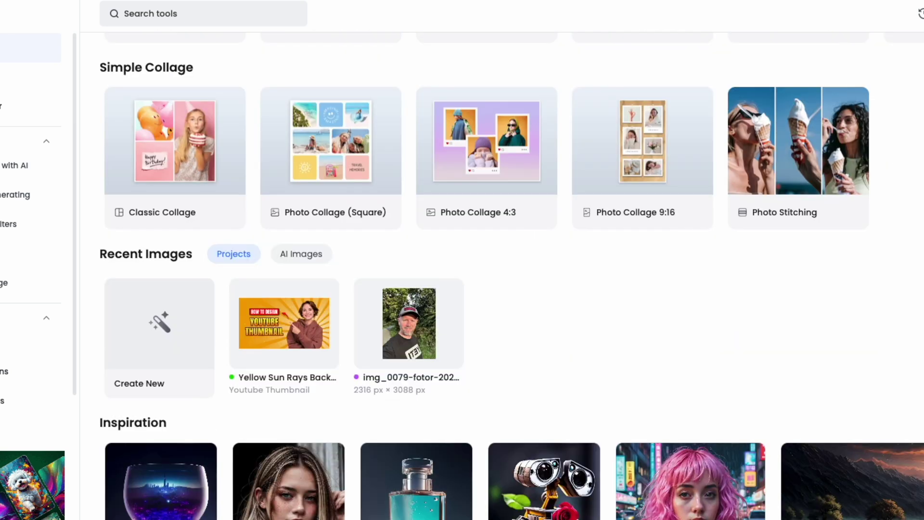
{"action": "scroll", "coordinate": [481, 259], "scroll_direction": "down", "scroll_amount": 2}
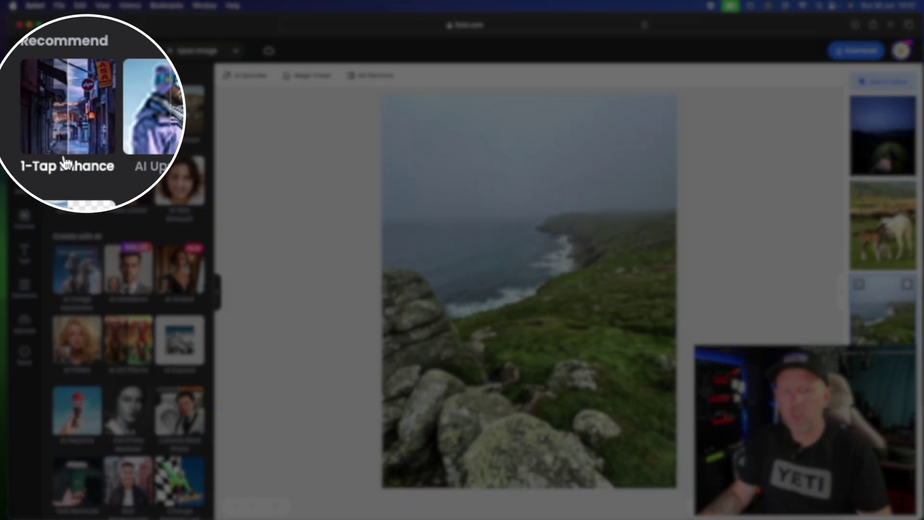
Apply 1-Tap Enhance to the coastal photo and to the horse photo, discarding the coastal edit when changing images.
{"action": "left_click", "coordinate": [82, 116]}
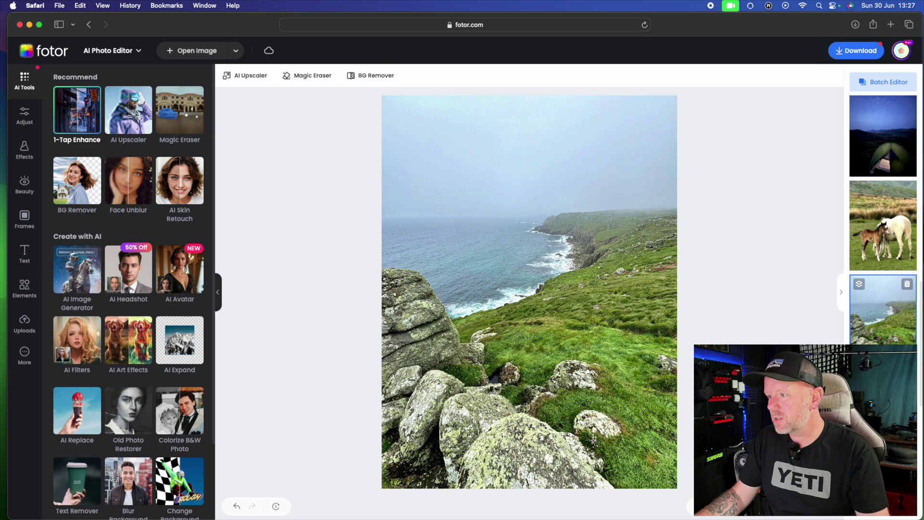
{"action": "left_click", "coordinate": [884, 227]}
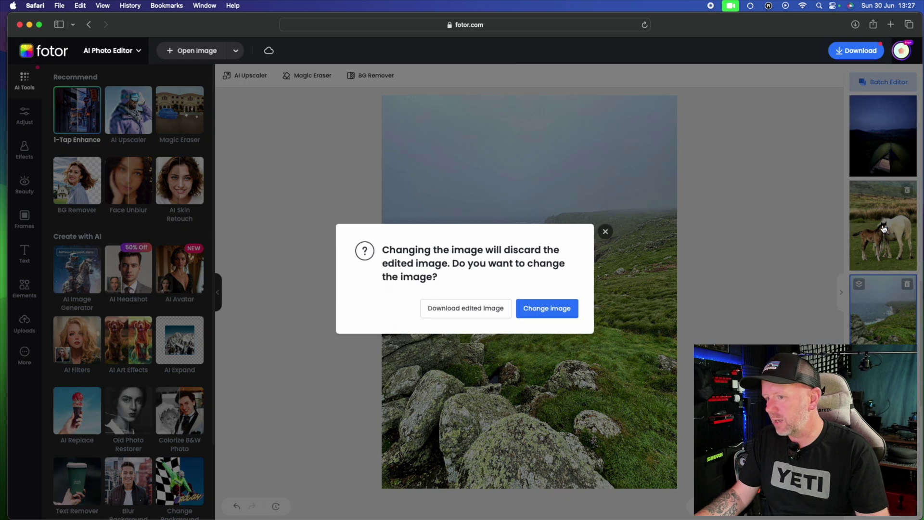
{"action": "left_click", "coordinate": [550, 311]}
{"action": "left_click", "coordinate": [84, 114]}
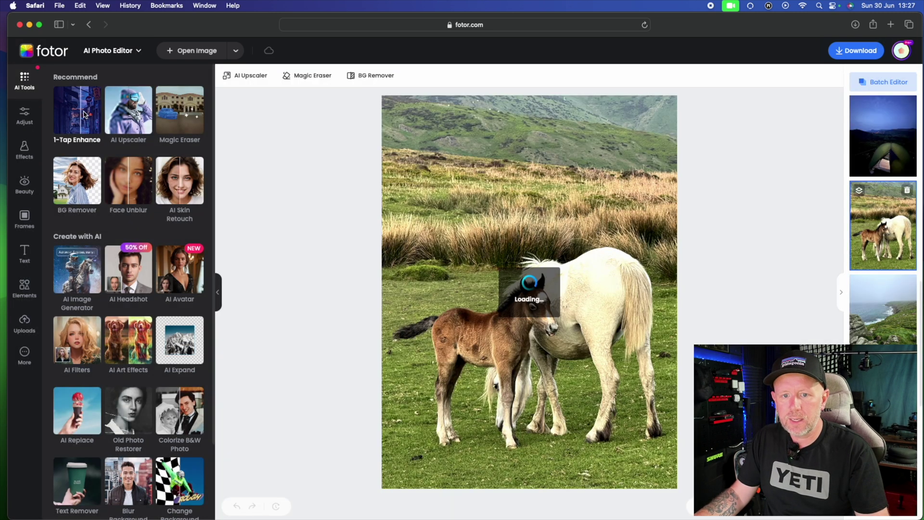
{"action": "left_click", "coordinate": [84, 115]}
{"action": "left_click", "coordinate": [84, 115]}
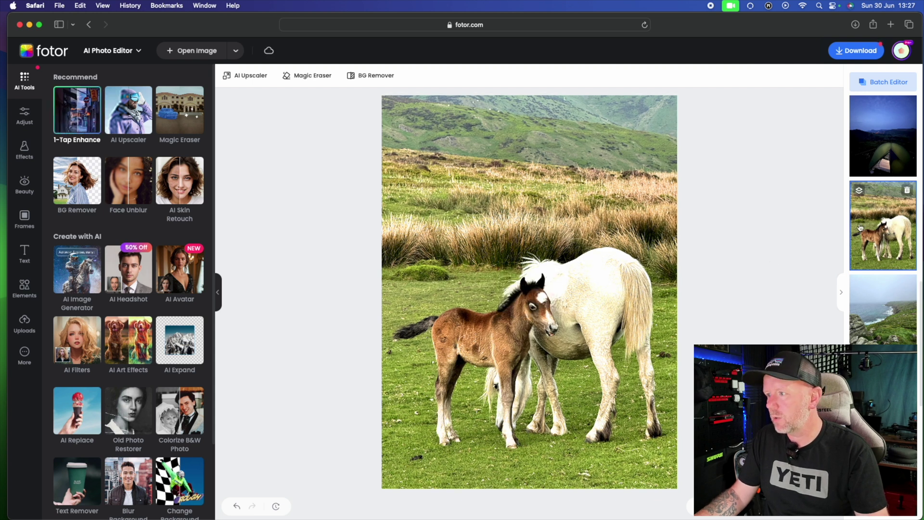
Switch to the night photo of the tent, discarding the horse photo's edit, and apply 1-Tap Enhance.
{"action": "left_click", "coordinate": [889, 133]}
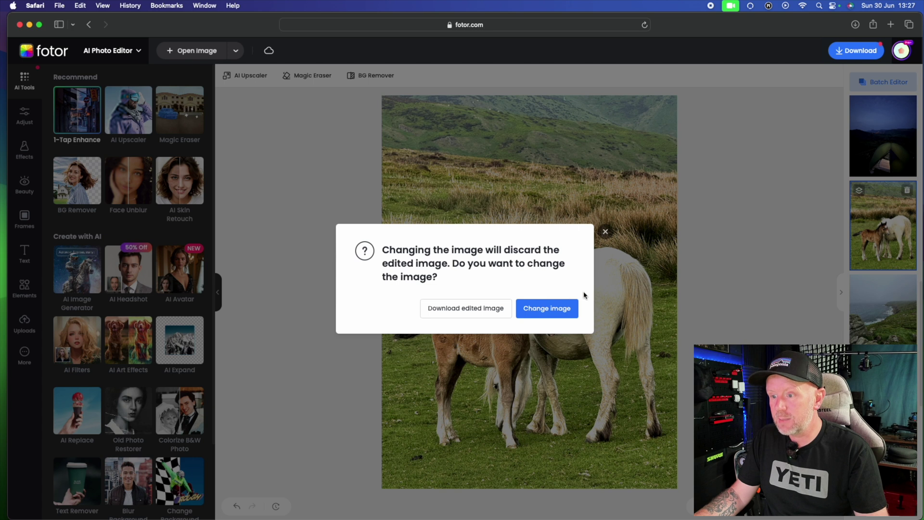
{"action": "left_click", "coordinate": [557, 308]}
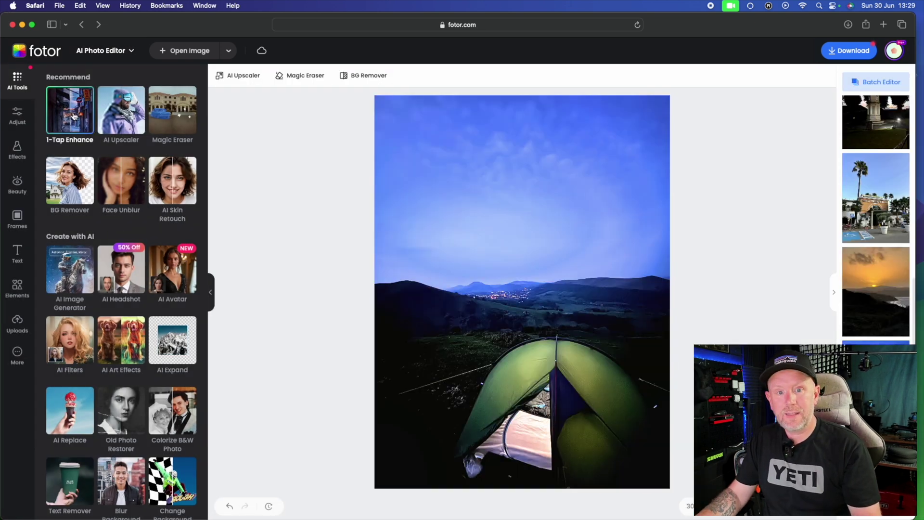
{"action": "left_click", "coordinate": [74, 116]}
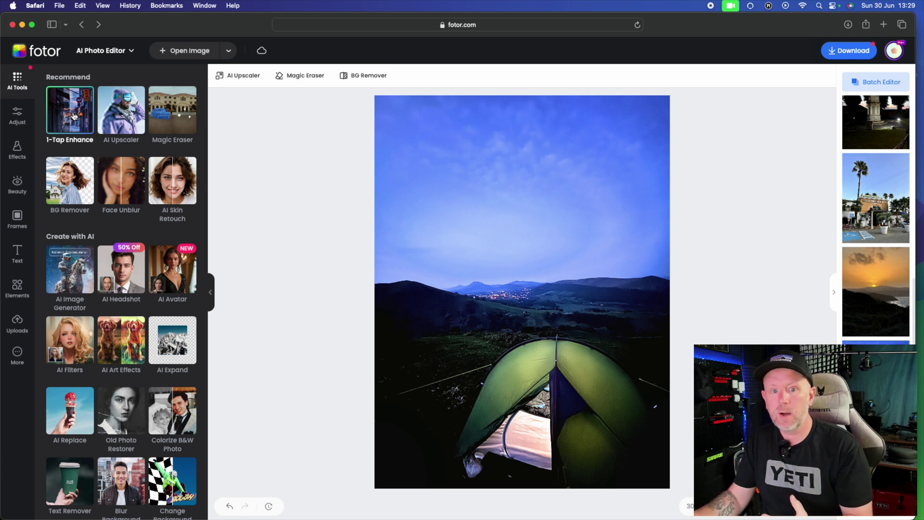
{"action": "left_click", "coordinate": [76, 116]}
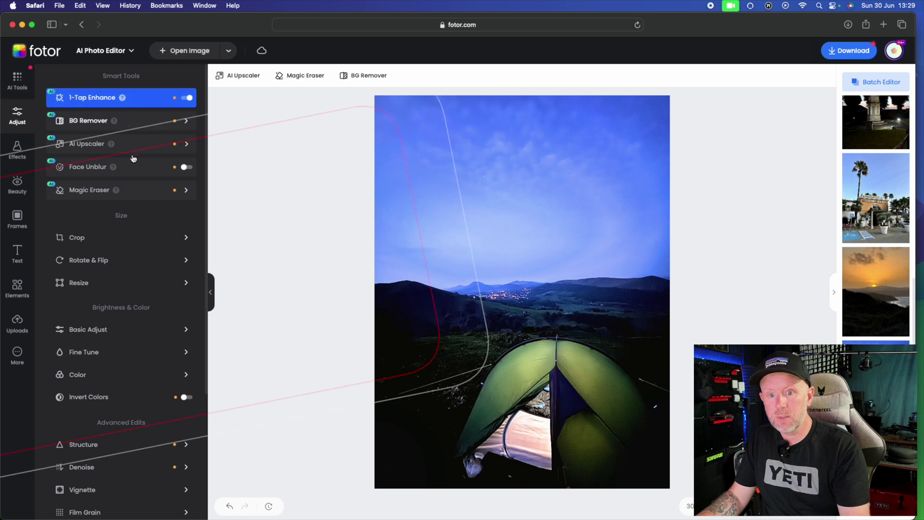
Expand Basic Adjust for the tent photo and look through the fine-tune, advanced and specialized editing options.
{"action": "scroll", "coordinate": [125, 315], "scroll_direction": "down", "scroll_amount": 1}
{"action": "left_click", "coordinate": [125, 315]}
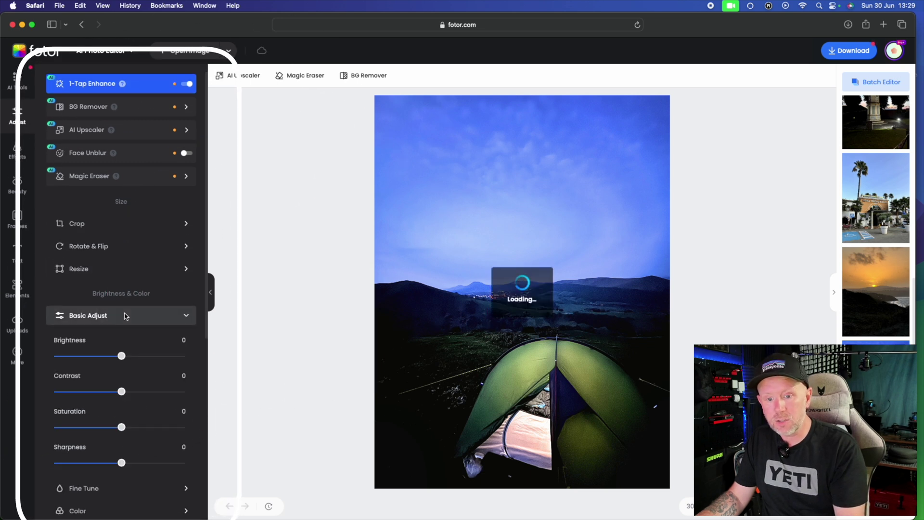
{"action": "scroll", "coordinate": [124, 319], "scroll_direction": "down", "scroll_amount": 5}
{"action": "scroll", "coordinate": [142, 326], "scroll_direction": "down", "scroll_amount": 2}
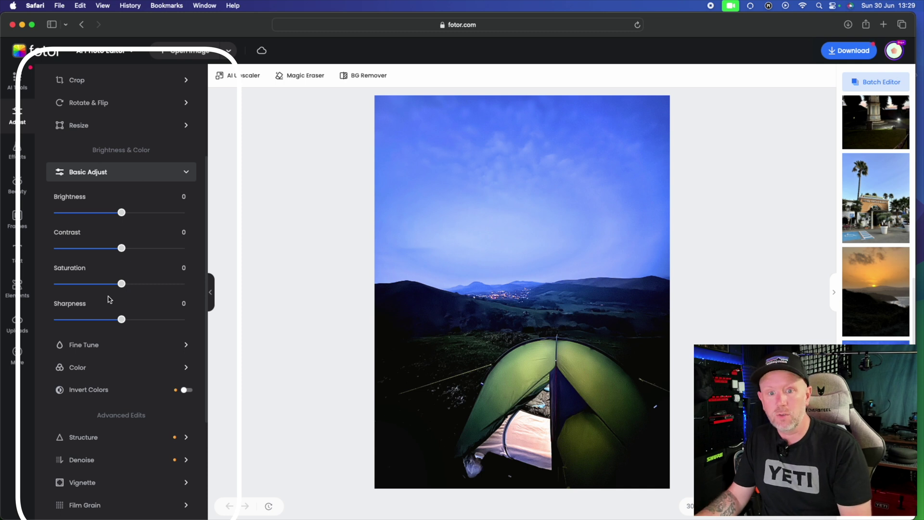
{"action": "scroll", "coordinate": [120, 297], "scroll_direction": "down", "scroll_amount": 5}
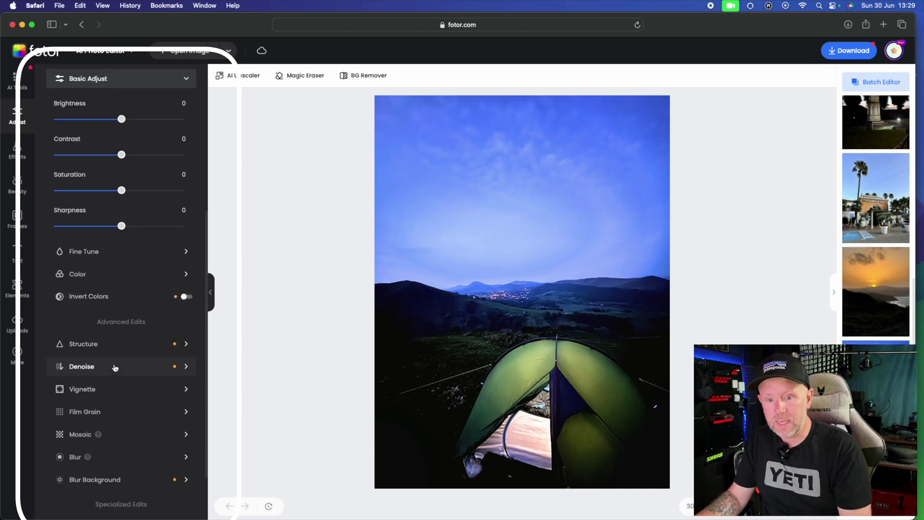
{"action": "scroll", "coordinate": [133, 386], "scroll_direction": "down", "scroll_amount": 2}
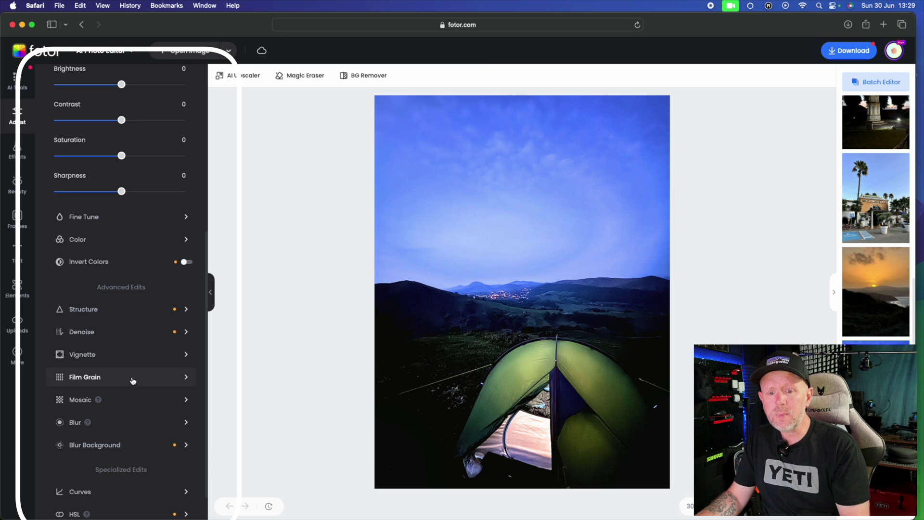
{"action": "scroll", "coordinate": [135, 398], "scroll_direction": "down", "scroll_amount": 2}
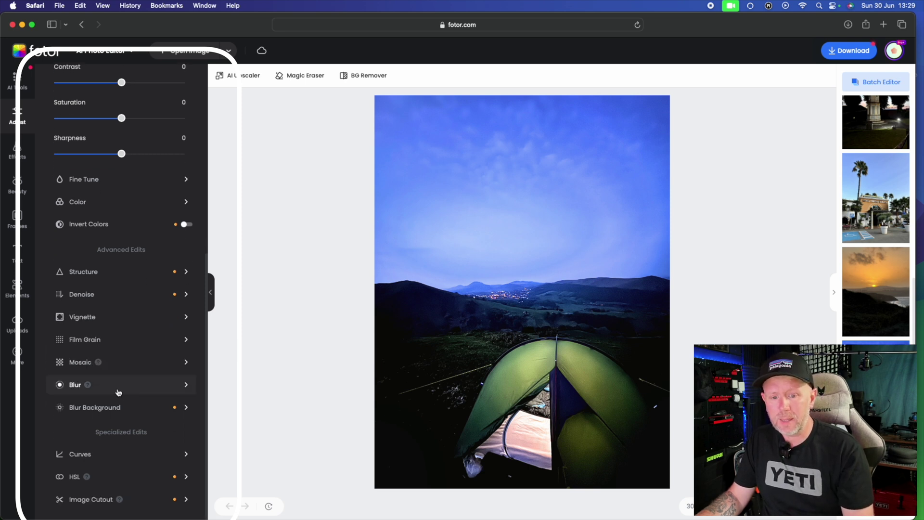
{"action": "scroll", "coordinate": [117, 426], "scroll_direction": "up", "scroll_amount": 2}
{"action": "scroll", "coordinate": [106, 484], "scroll_direction": "down", "scroll_amount": 2}
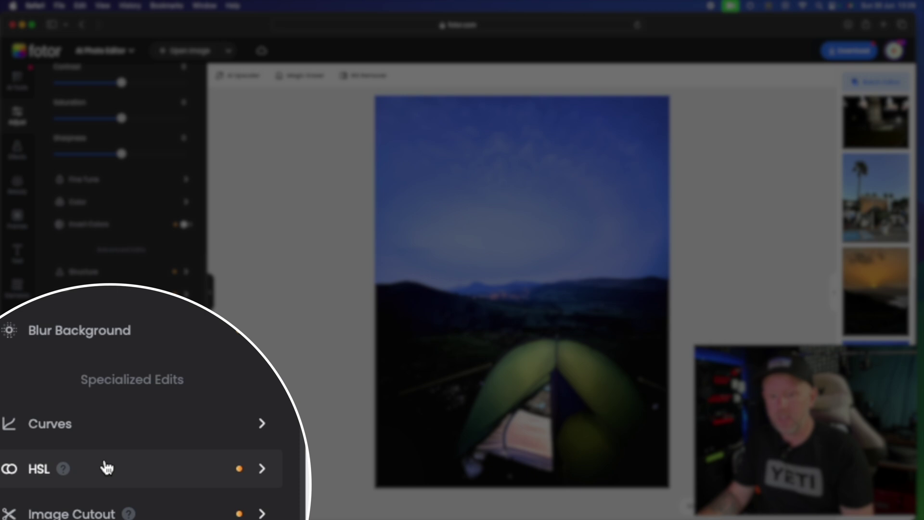
Open the HSL color settings for the tent photo and dismiss the introductory tip.
{"action": "left_click", "coordinate": [181, 473]}
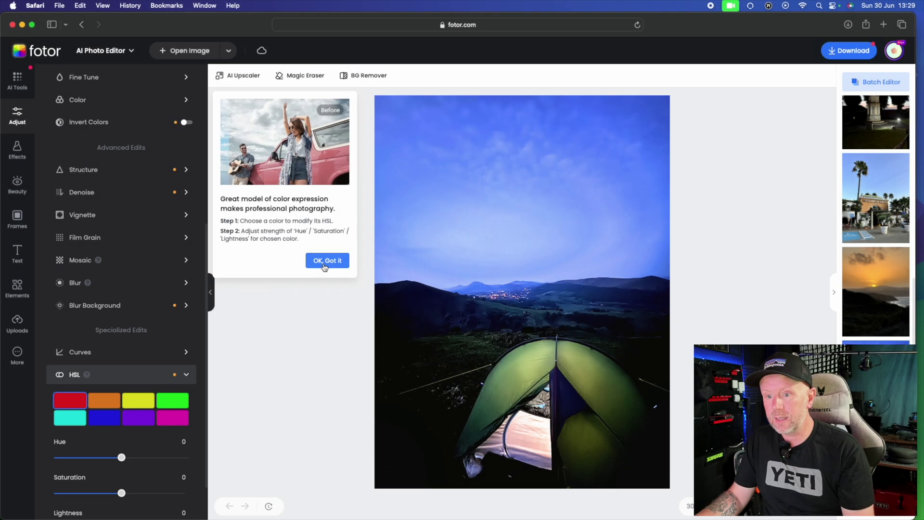
{"action": "left_click", "coordinate": [325, 263]}
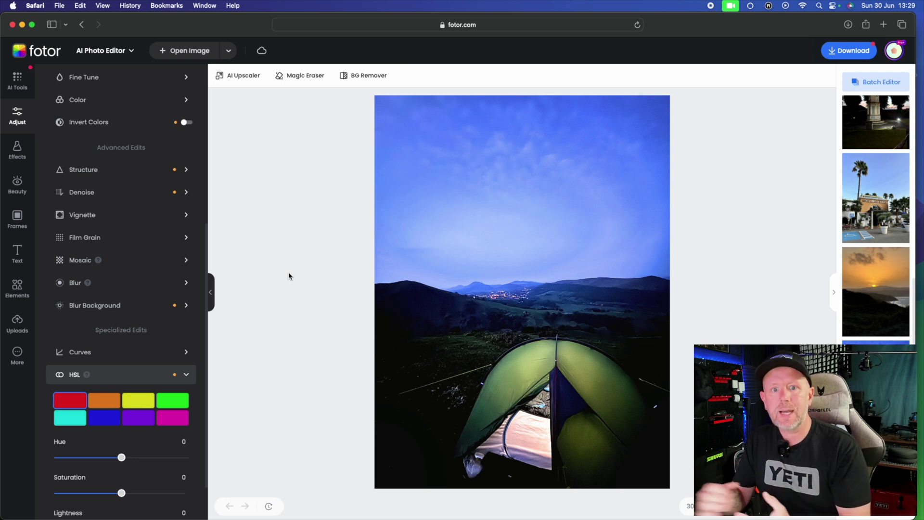
{"action": "scroll", "coordinate": [154, 291], "scroll_direction": "up", "scroll_amount": 6}
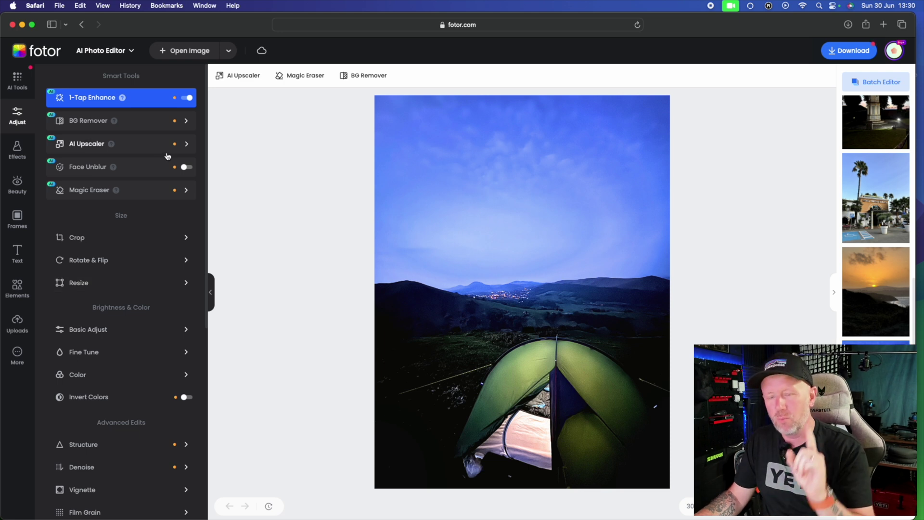
Switch to the old photo of two people on a sofa and run Old Photo Restorer with restoring and colorizing enabled.
{"action": "left_click", "coordinate": [17, 83]}
{"action": "scroll", "coordinate": [141, 333], "scroll_direction": "down", "scroll_amount": 2}
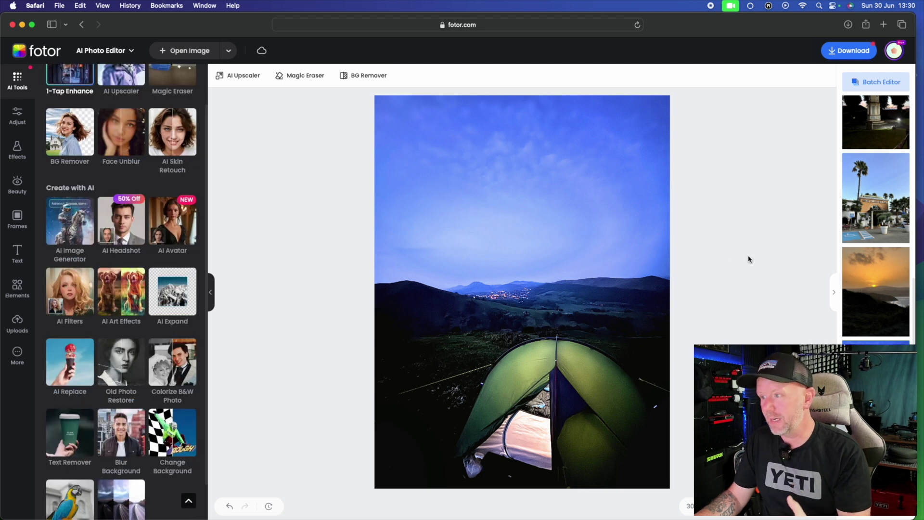
{"action": "scroll", "coordinate": [882, 260], "scroll_direction": "up", "scroll_amount": 10}
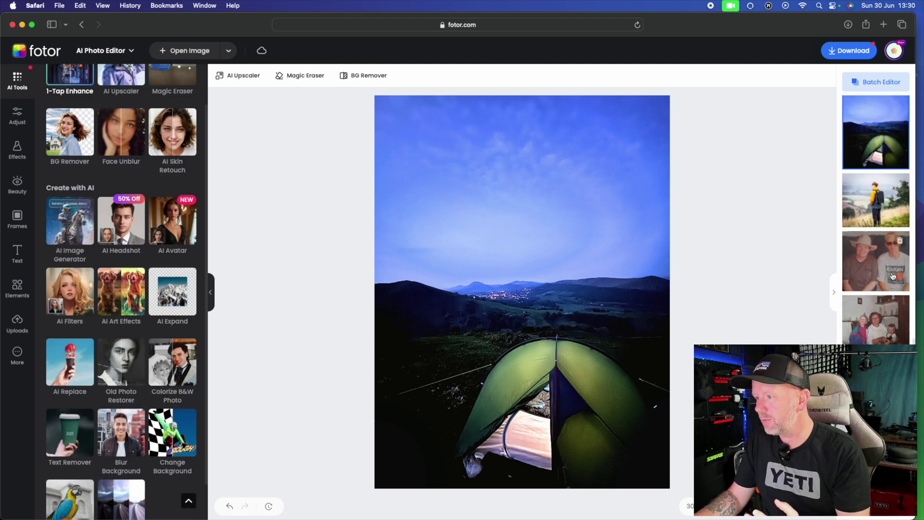
{"action": "left_click", "coordinate": [883, 256]}
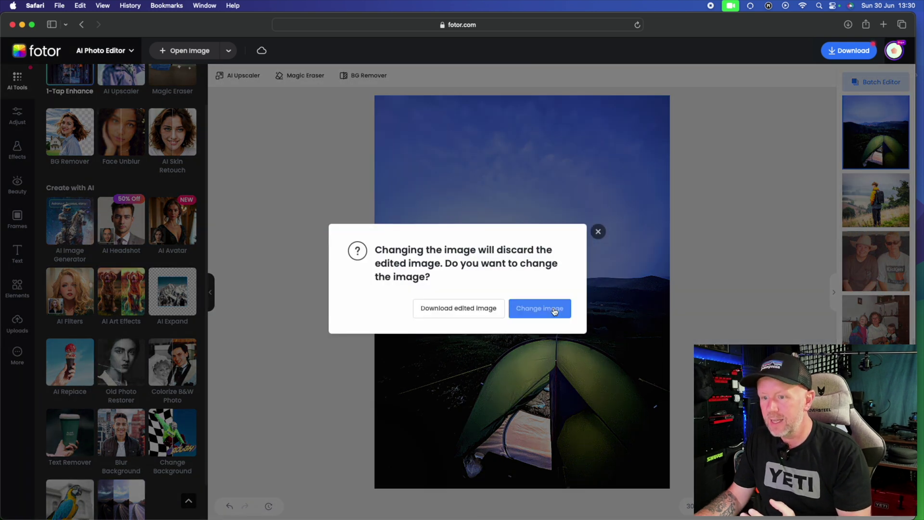
{"action": "left_click", "coordinate": [553, 309]}
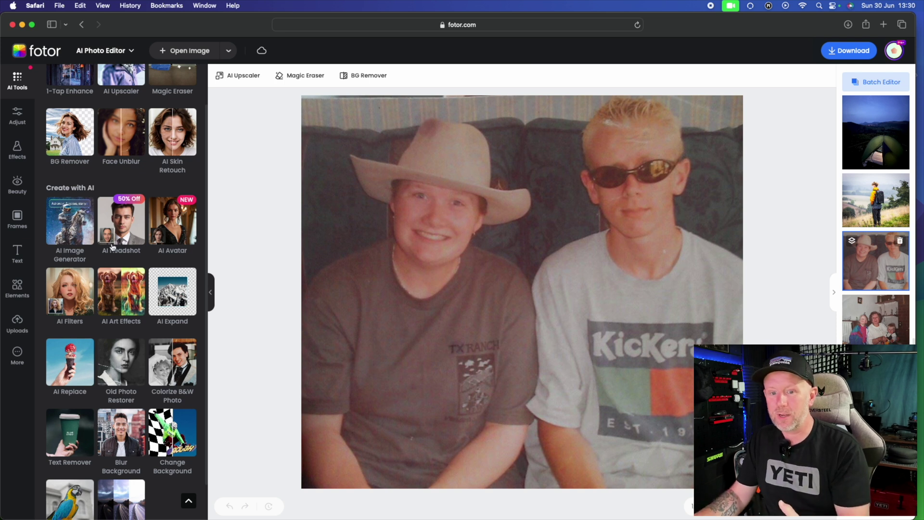
{"action": "left_click", "coordinate": [115, 369]}
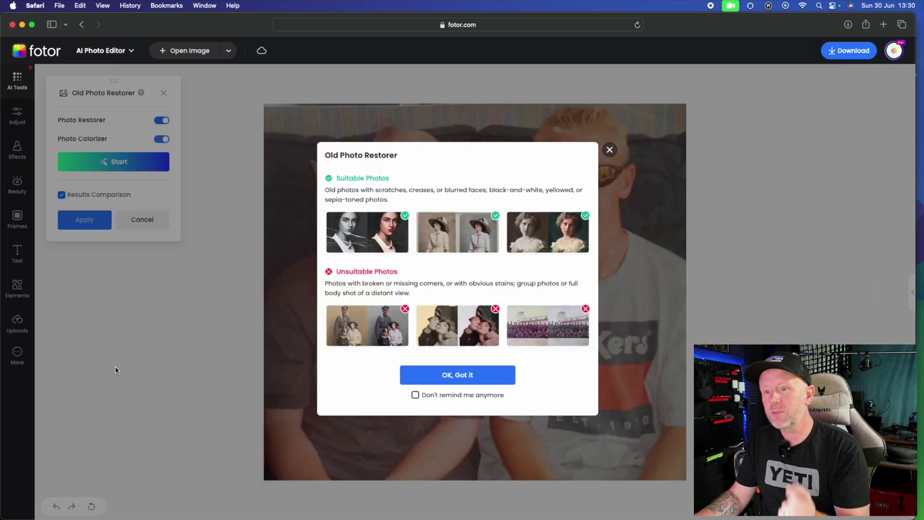
{"action": "left_click", "coordinate": [459, 374]}
{"action": "left_click", "coordinate": [100, 163]}
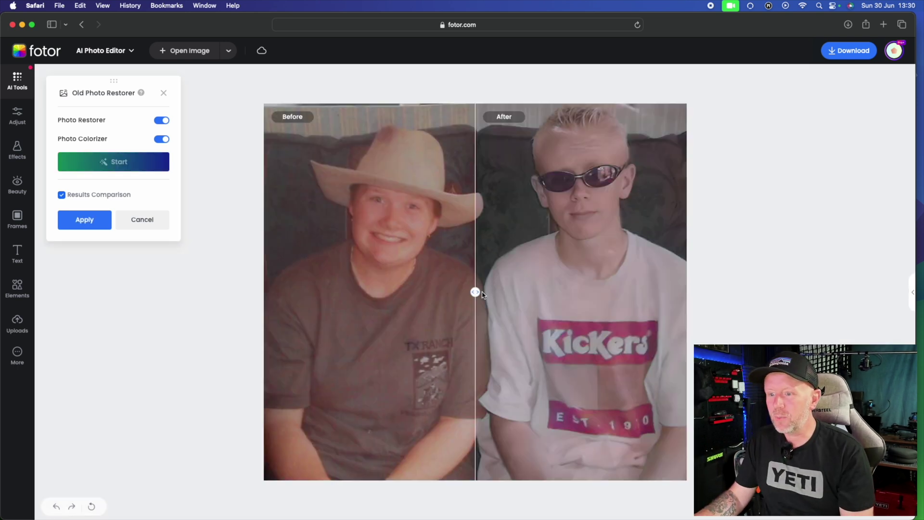
Compare the restored sofa photo with the original using the before/after divider, and close the restorer without applying the result.
{"action": "left_click_drag", "start_coordinate": [482, 292], "coordinate": [358, 292]}
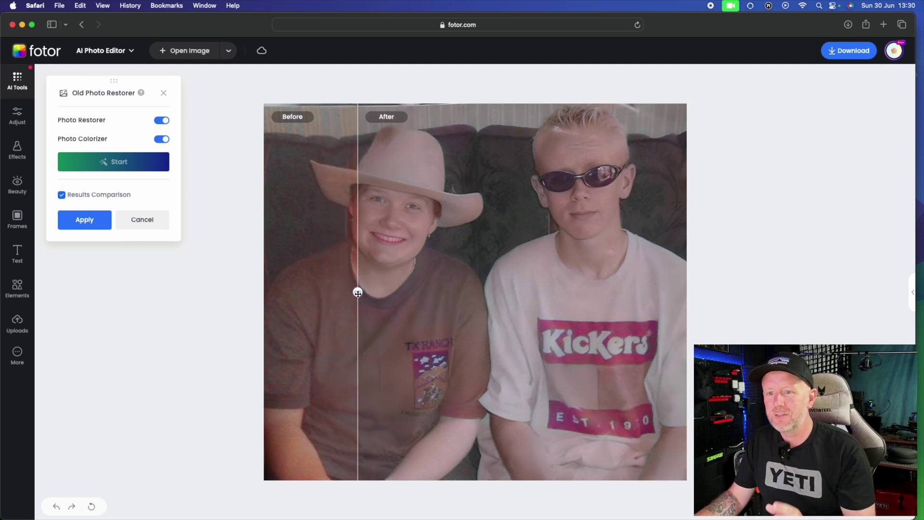
{"action": "left_click_drag", "start_coordinate": [358, 293], "coordinate": [265, 285]}
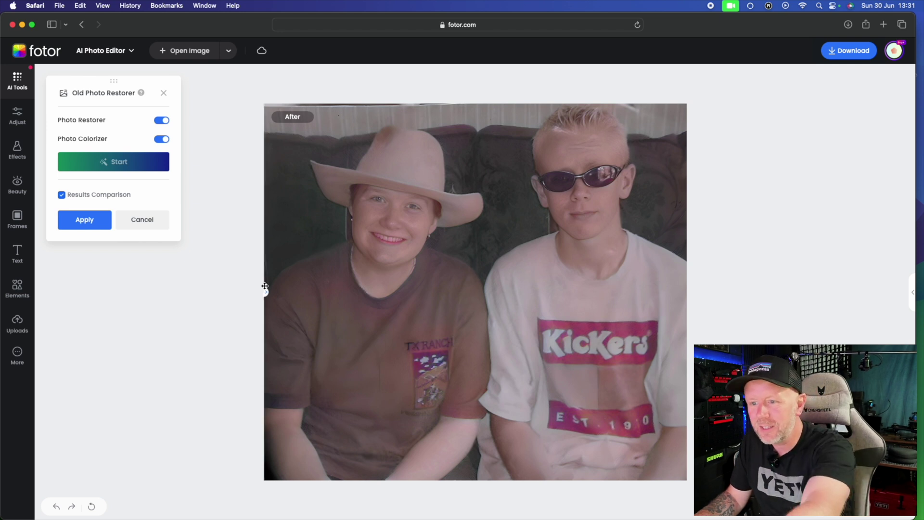
{"action": "left_click_drag", "start_coordinate": [265, 285], "coordinate": [358, 302]}
{"action": "left_click_drag", "start_coordinate": [296, 452], "coordinate": [263, 342]}
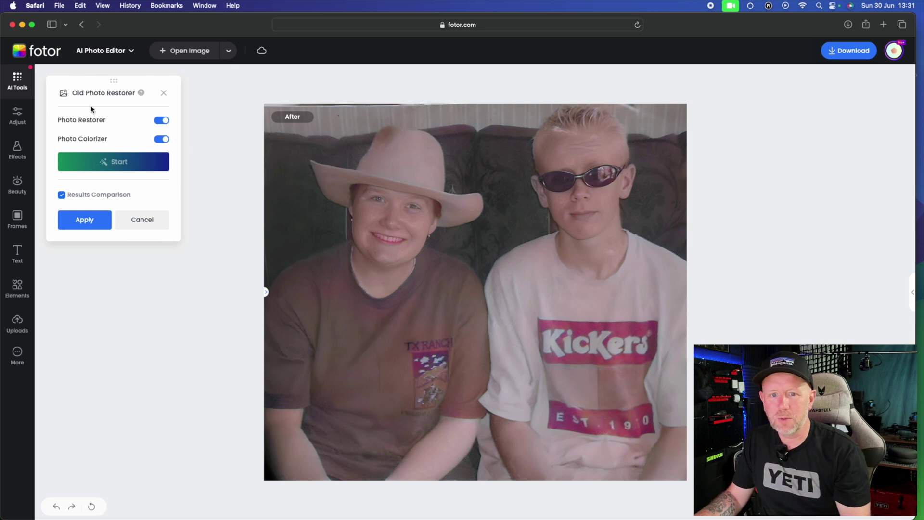
{"action": "left_click", "coordinate": [163, 92]}
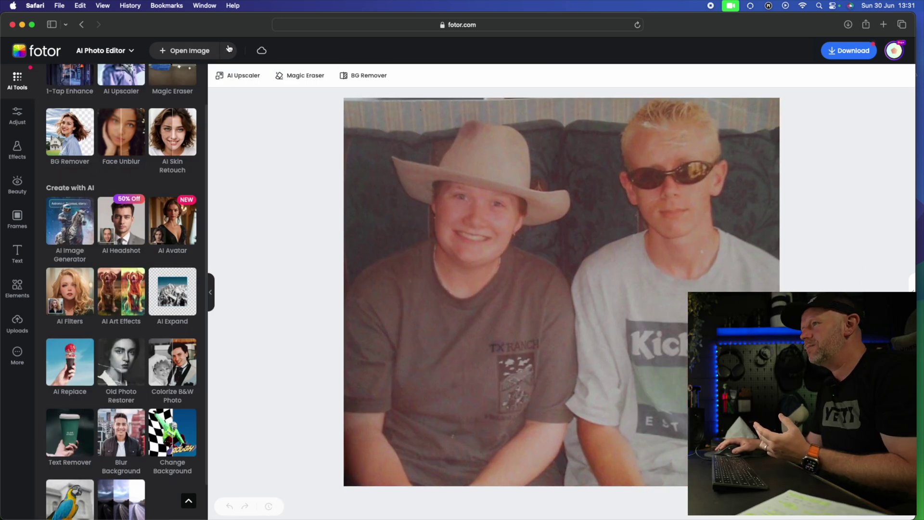
Upload the blurry old photo of a woman in a striped top from the photos folder.
{"action": "left_click", "coordinate": [184, 50]}
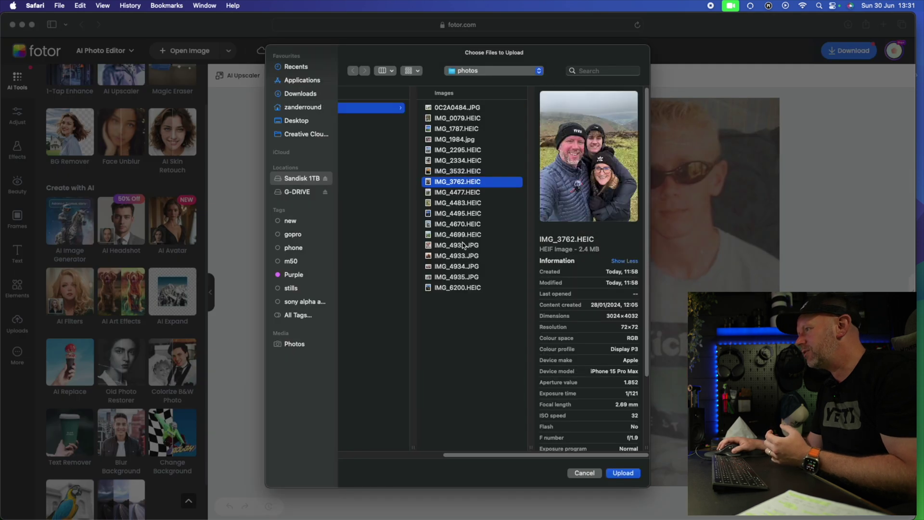
{"action": "left_click", "coordinate": [457, 245]}
{"action": "left_click", "coordinate": [461, 256]}
{"action": "left_click", "coordinate": [459, 268]}
{"action": "key", "text": "Up"}
{"action": "left_click", "coordinate": [622, 473]}
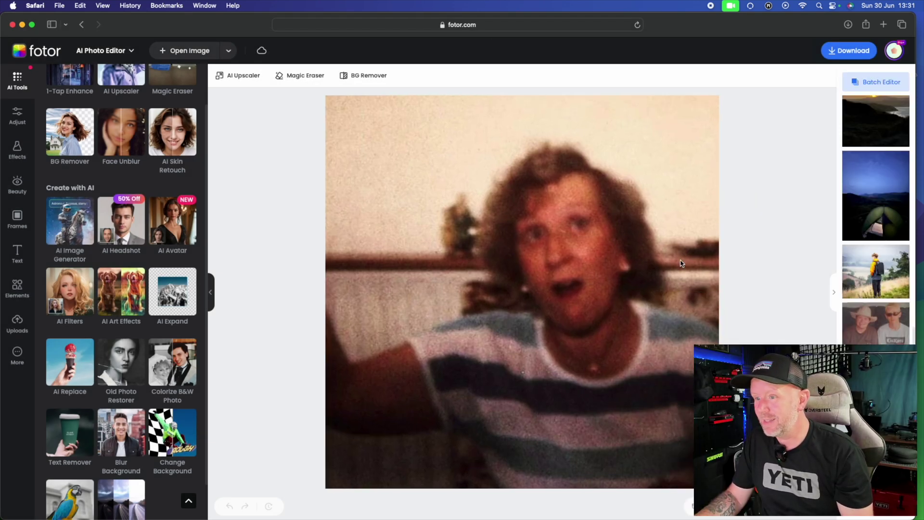
Run Old Photo Restorer on the striped-top photo with restoring and colorizing enabled, and compare the result with the original.
{"action": "left_click", "coordinate": [121, 363]}
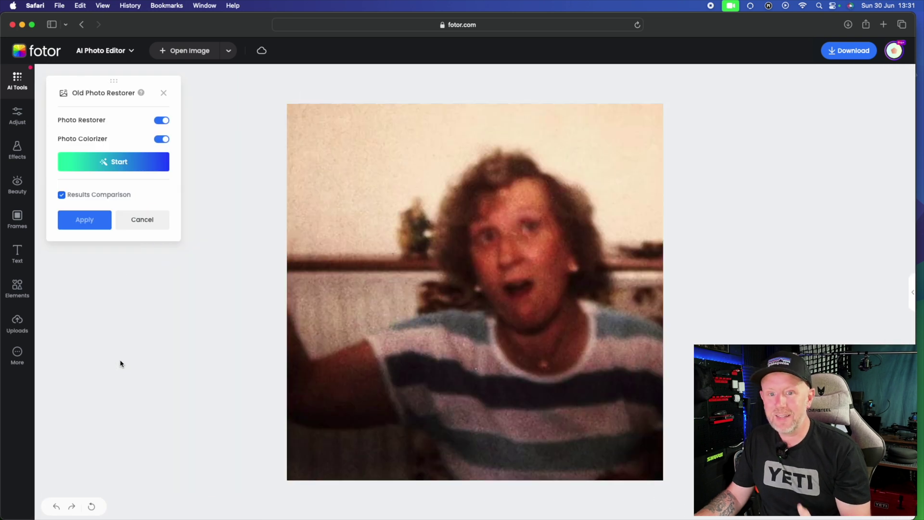
{"action": "left_click", "coordinate": [138, 167]}
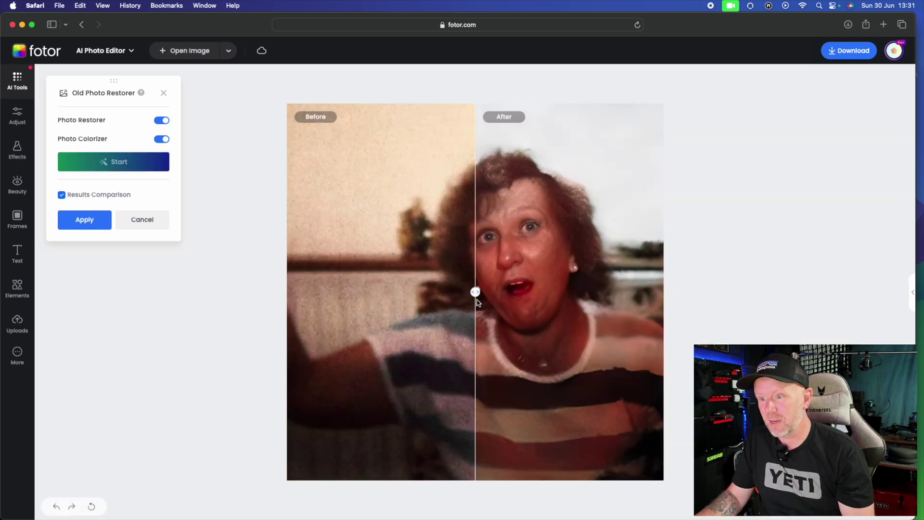
{"action": "left_click_drag", "start_coordinate": [475, 292], "coordinate": [288, 299]}
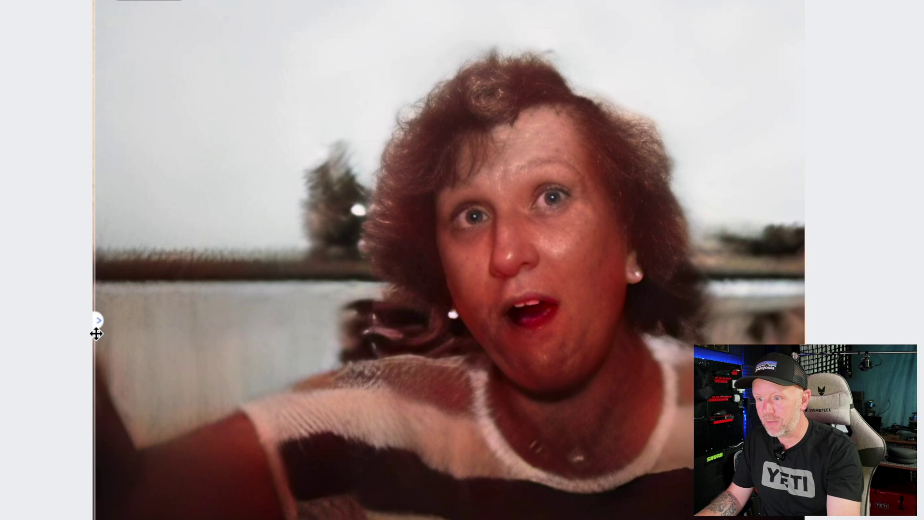
{"action": "left_click_drag", "start_coordinate": [96, 333], "coordinate": [14, 442]}
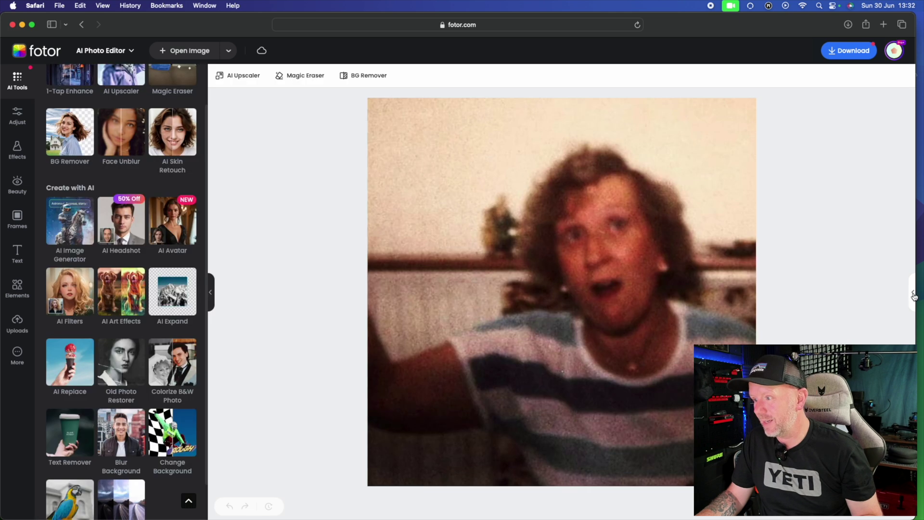
Switch to the old photo of a woman with two children and run Old Photo Restorer with restoring and colorizing enabled.
{"action": "left_click", "coordinate": [913, 295]}
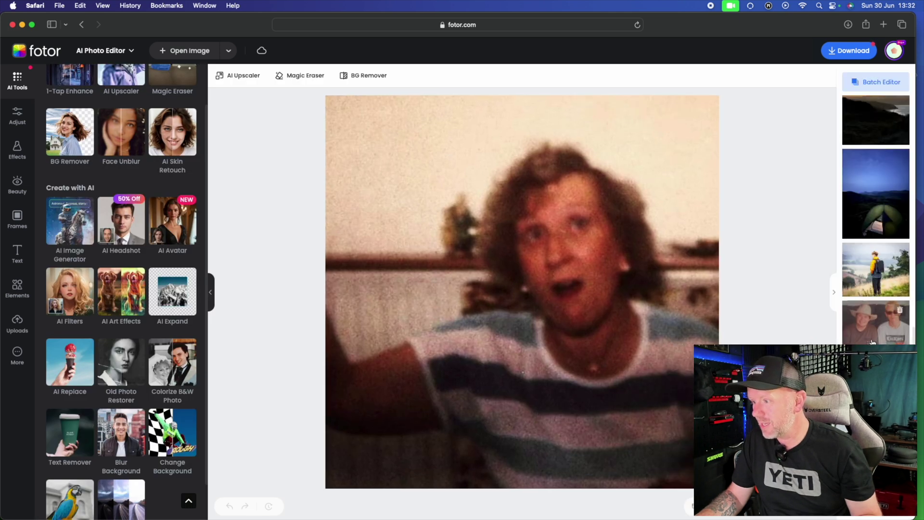
{"action": "scroll", "coordinate": [872, 337], "scroll_direction": "down", "scroll_amount": 3}
{"action": "scroll", "coordinate": [876, 343], "scroll_direction": "down", "scroll_amount": 2}
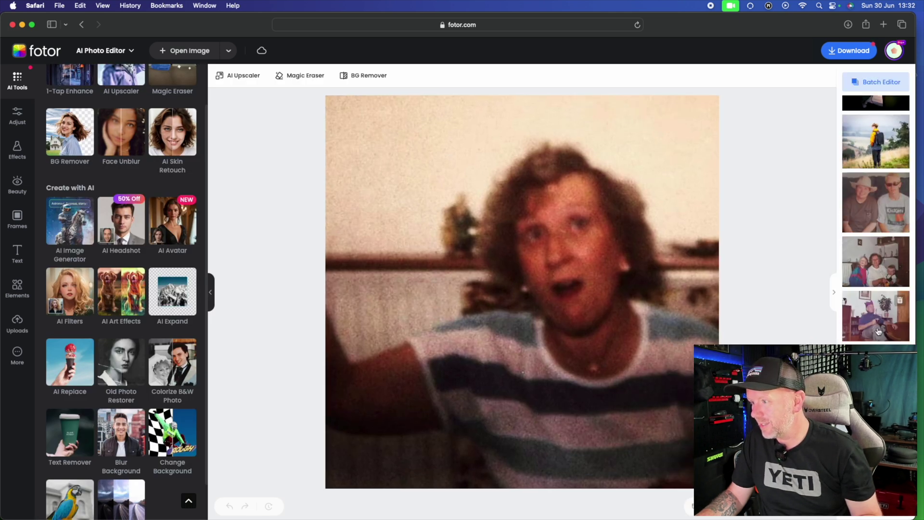
{"action": "left_click", "coordinate": [883, 268]}
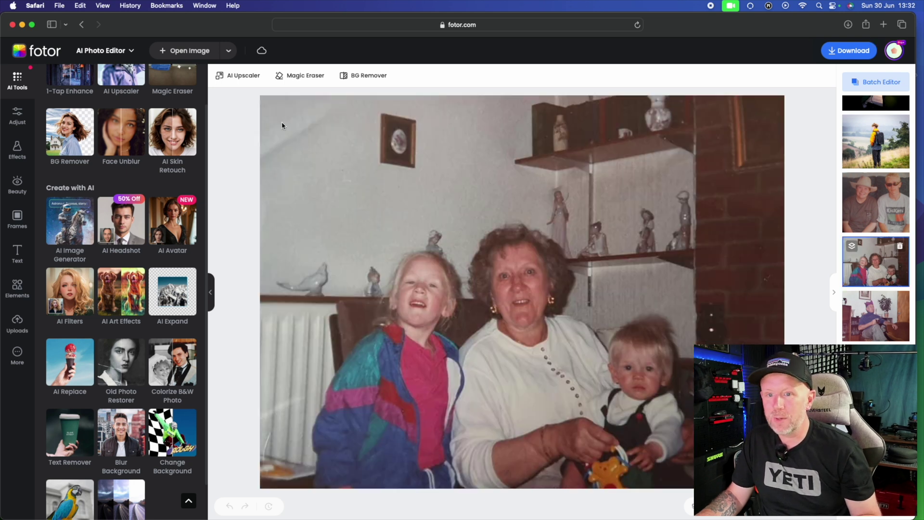
{"action": "left_click", "coordinate": [119, 360]}
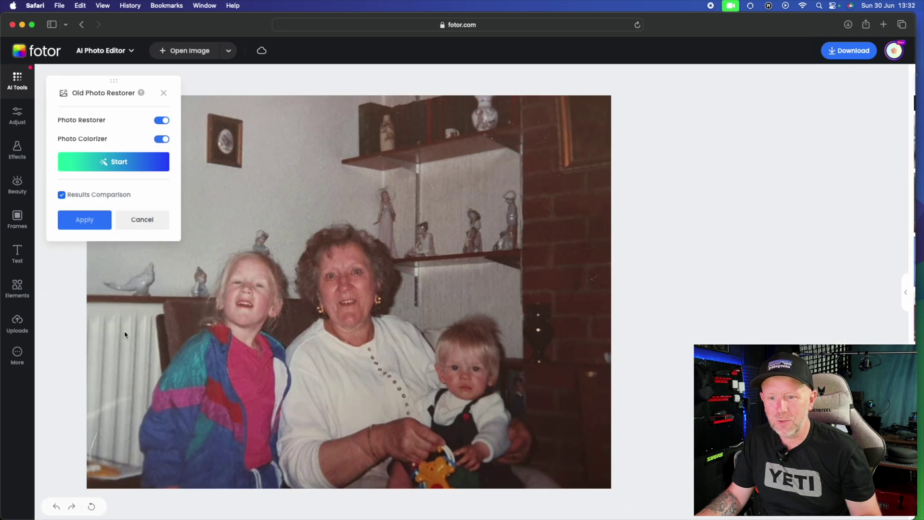
{"action": "left_click", "coordinate": [123, 162]}
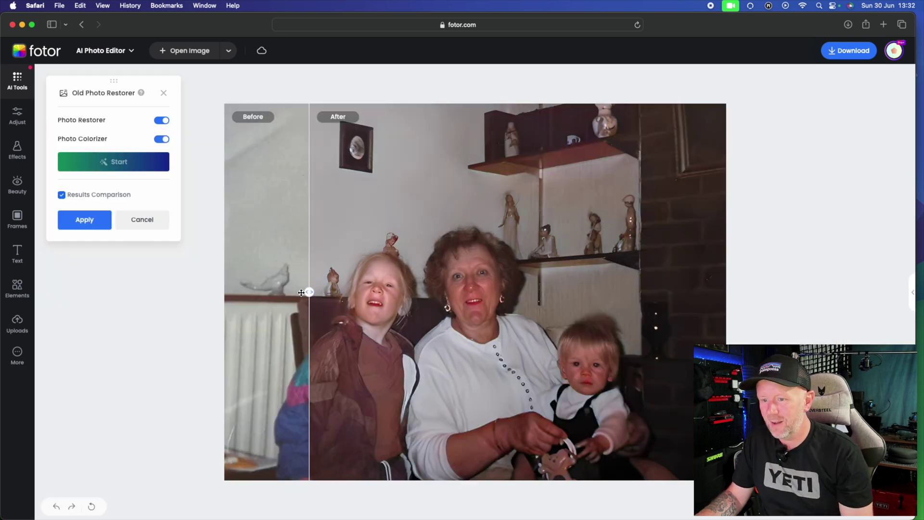
Compare the restored photo of the woman and children with the original using the before/after divider, and close the restorer without applying.
{"action": "left_click_drag", "start_coordinate": [709, 306], "coordinate": [213, 313]}
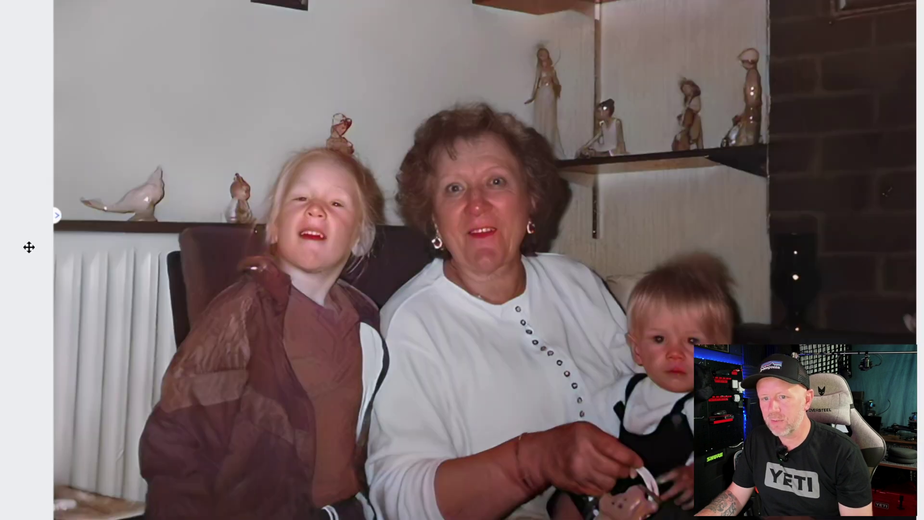
{"action": "left_click_drag", "start_coordinate": [56, 215], "coordinate": [596, 270]}
{"action": "left_click_drag", "start_coordinate": [496, 281], "coordinate": [88, 281]}
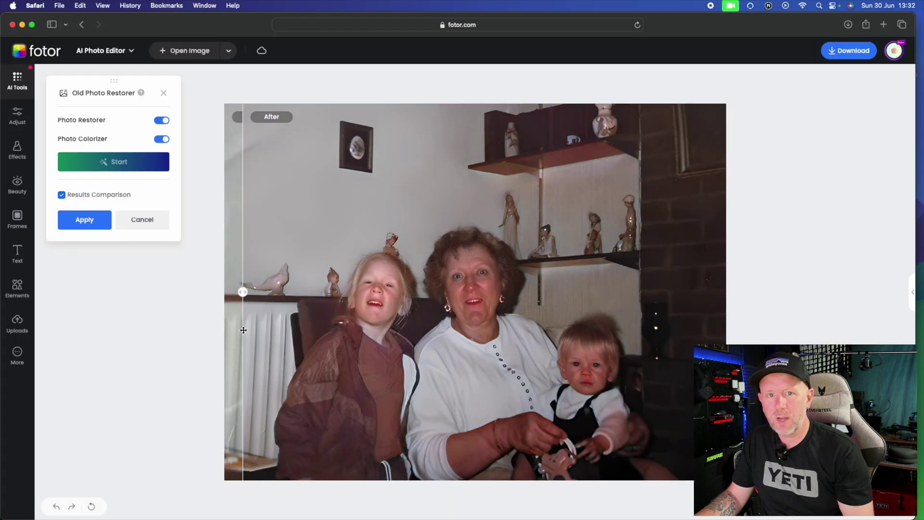
{"action": "left_click_drag", "start_coordinate": [243, 330], "coordinate": [221, 300]}
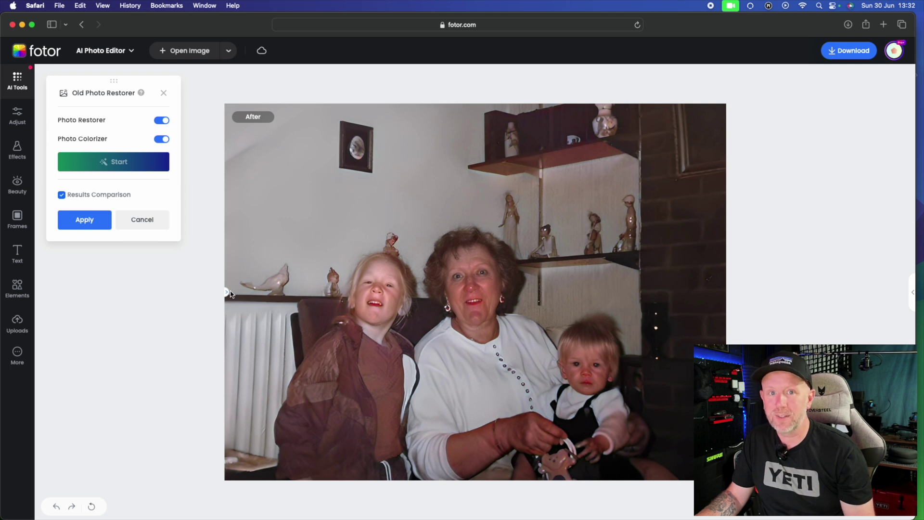
{"action": "left_click", "coordinate": [164, 95]}
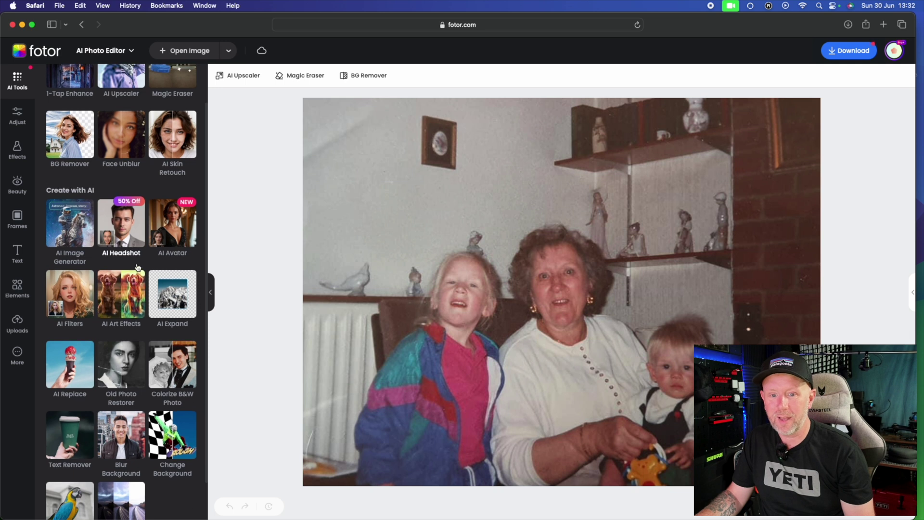
Remove the background from the photo of the young hiker on the hillside path and shift the cutout slightly on the canvas.
{"action": "scroll", "coordinate": [144, 270], "scroll_direction": "up", "scroll_amount": 2}
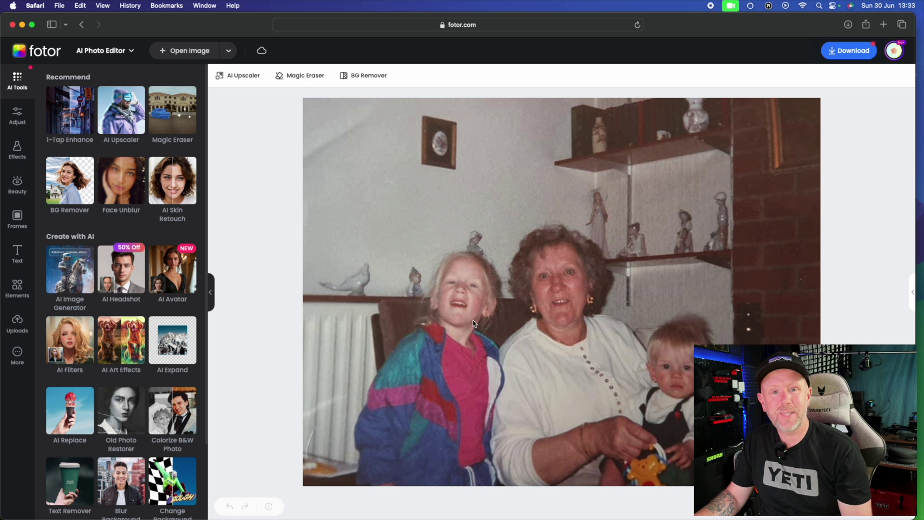
{"action": "left_click", "coordinate": [912, 292]}
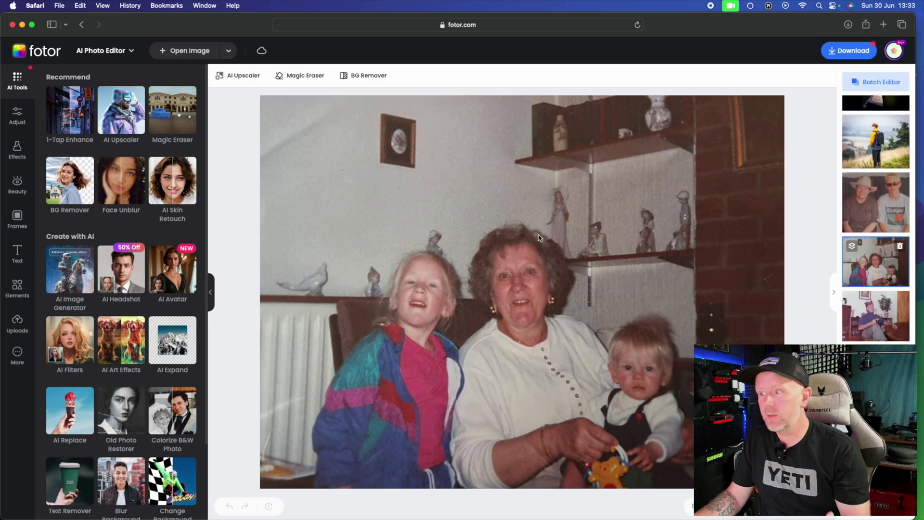
{"action": "scroll", "coordinate": [876, 289], "scroll_direction": "up", "scroll_amount": 1}
{"action": "scroll", "coordinate": [876, 326], "scroll_direction": "up", "scroll_amount": 5}
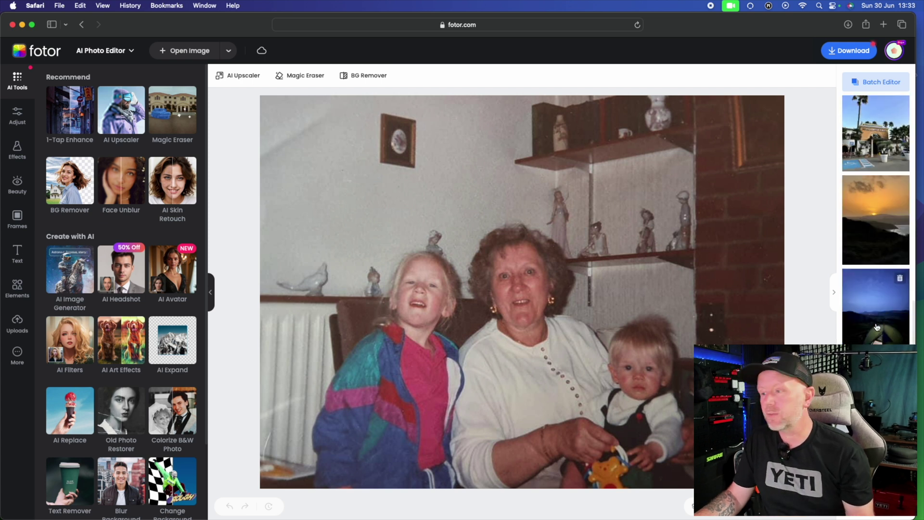
{"action": "scroll", "coordinate": [877, 328], "scroll_direction": "up", "scroll_amount": 5}
{"action": "scroll", "coordinate": [872, 342], "scroll_direction": "down", "scroll_amount": 5}
{"action": "scroll", "coordinate": [865, 269], "scroll_direction": "up", "scroll_amount": 10}
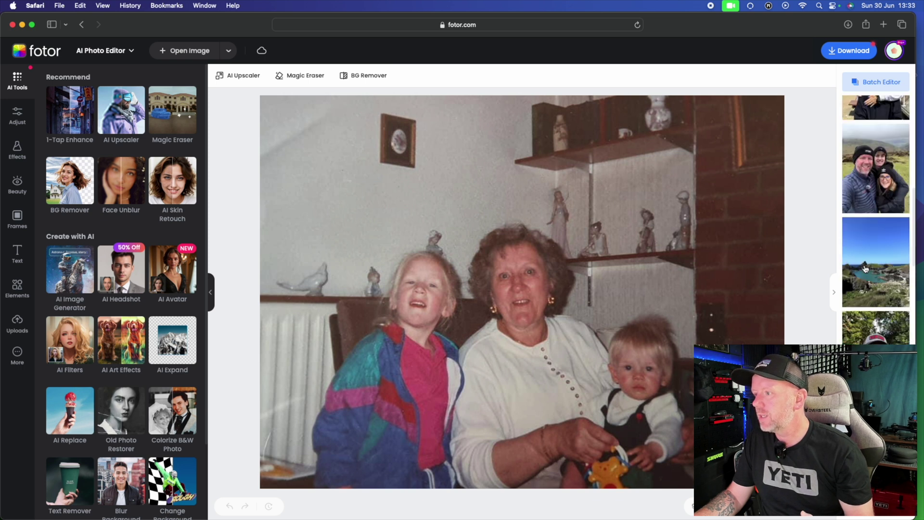
{"action": "left_click", "coordinate": [874, 193]}
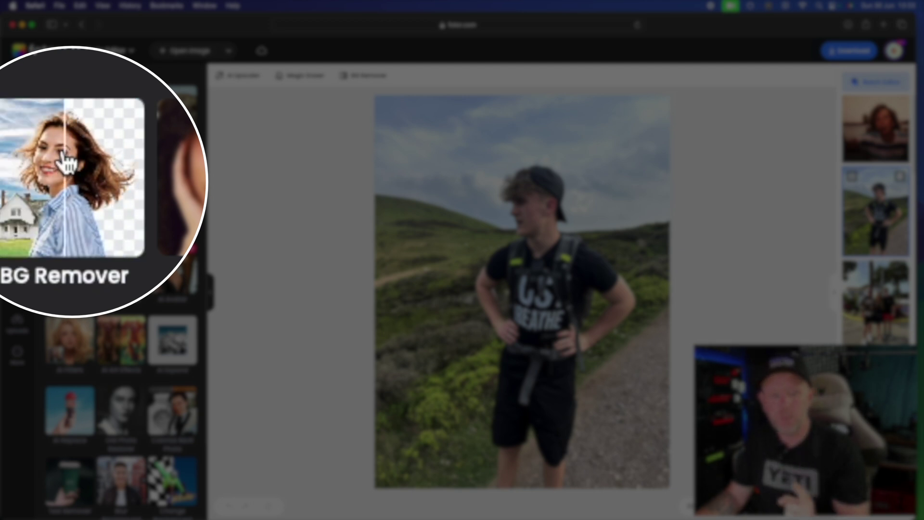
{"action": "left_click", "coordinate": [65, 161]}
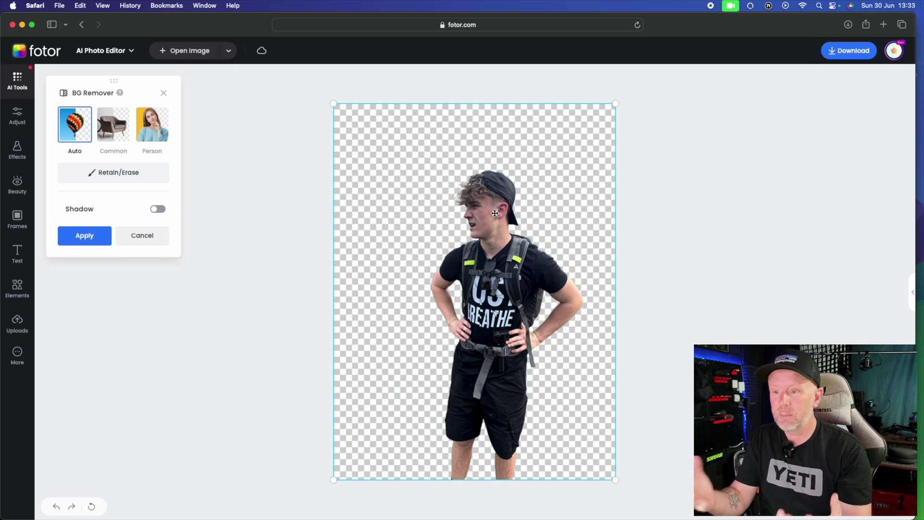
{"action": "left_click_drag", "start_coordinate": [476, 241], "coordinate": [412, 178]}
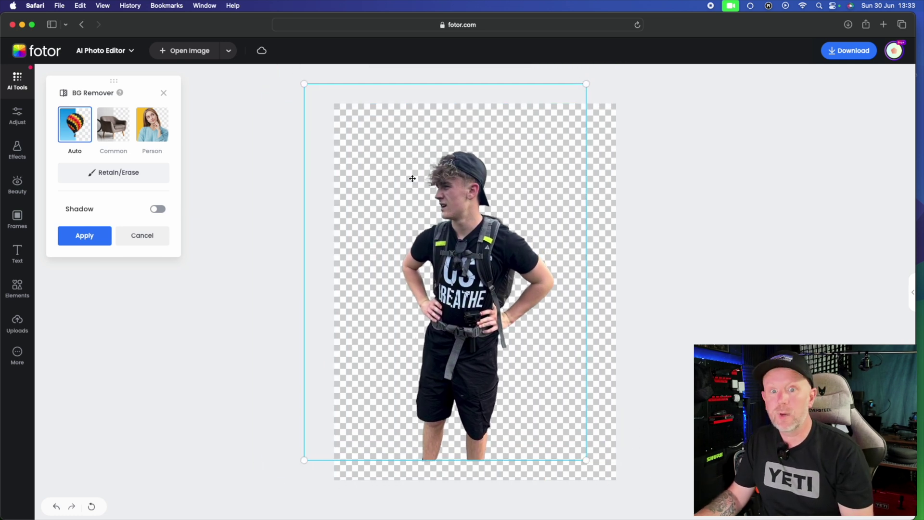
{"action": "left_click_drag", "start_coordinate": [457, 222], "coordinate": [484, 253]}
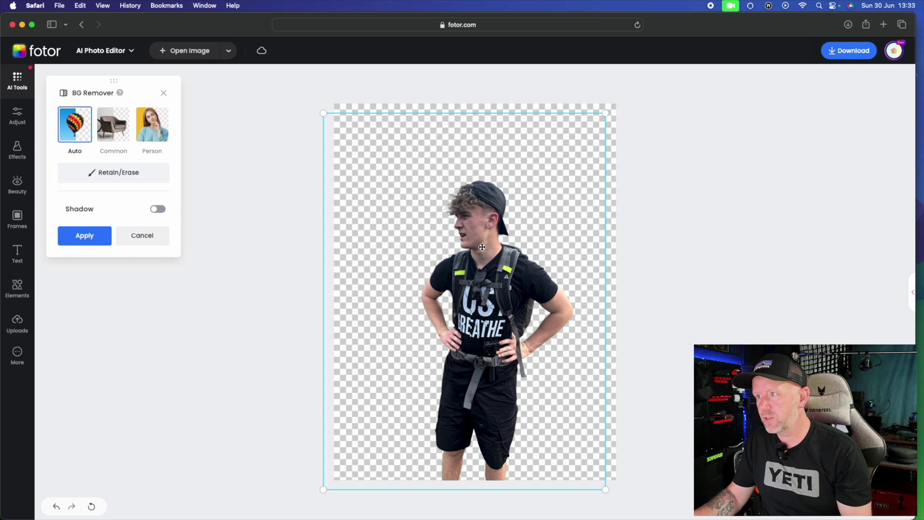
Review the download format options for the hiker cutout, and close the background remover without applying the result.
{"action": "left_click", "coordinate": [850, 51]}
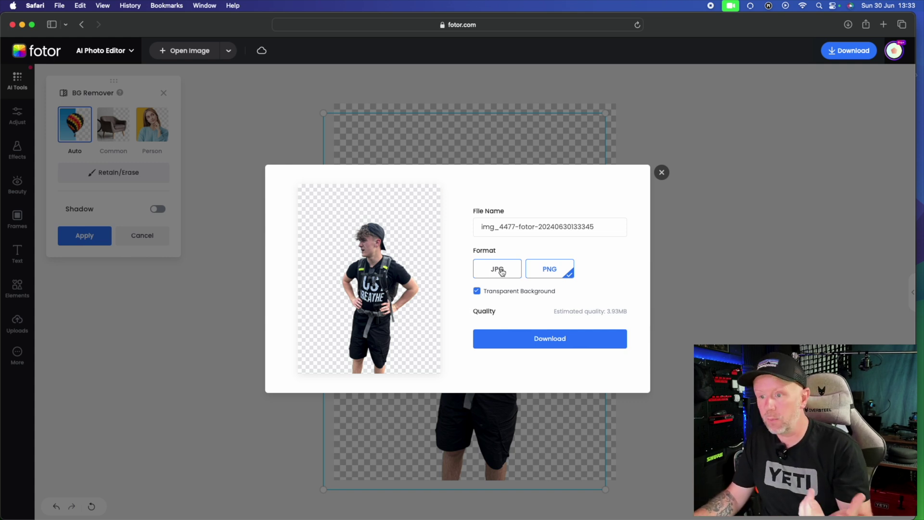
{"action": "left_click", "coordinate": [661, 172]}
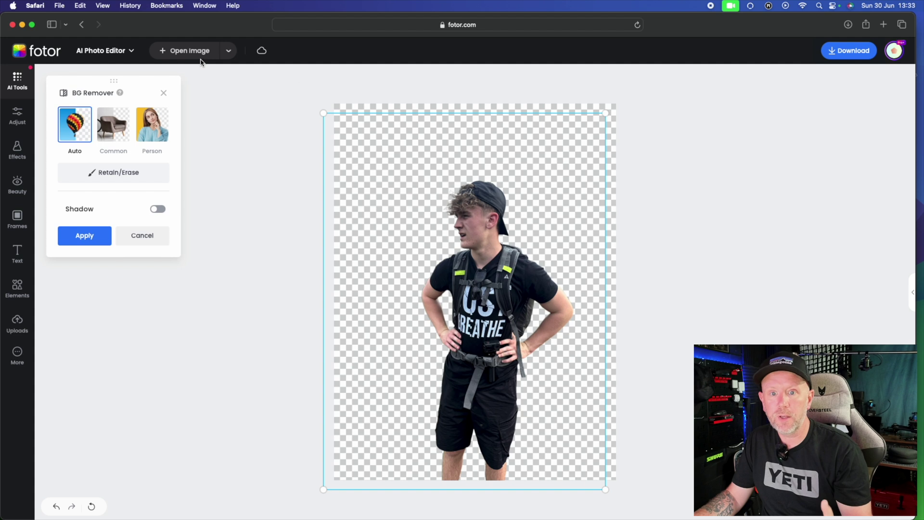
{"action": "left_click", "coordinate": [163, 94]}
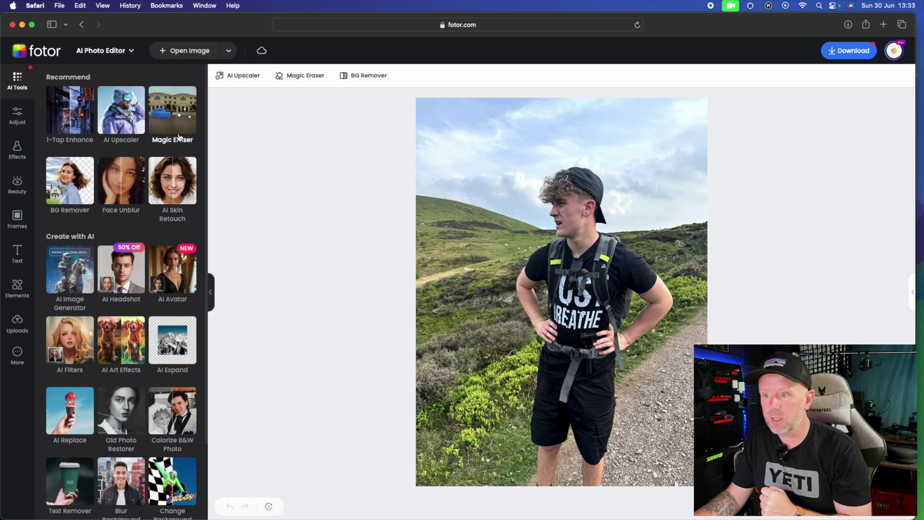
Switch to the outdoor selfie of the man in a cap and run Blur Background on it.
{"action": "left_click", "coordinate": [913, 295]}
{"action": "scroll", "coordinate": [871, 288], "scroll_direction": "down", "scroll_amount": 5}
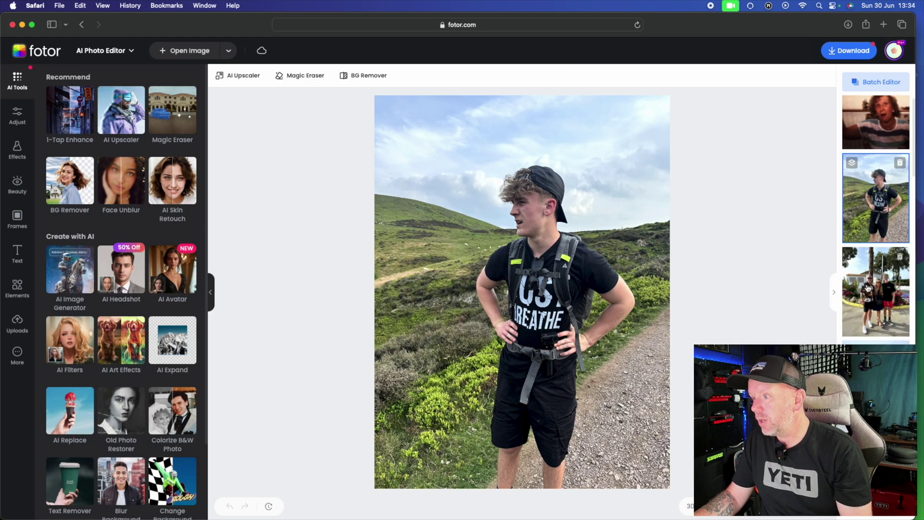
{"action": "scroll", "coordinate": [869, 319], "scroll_direction": "down", "scroll_amount": 3}
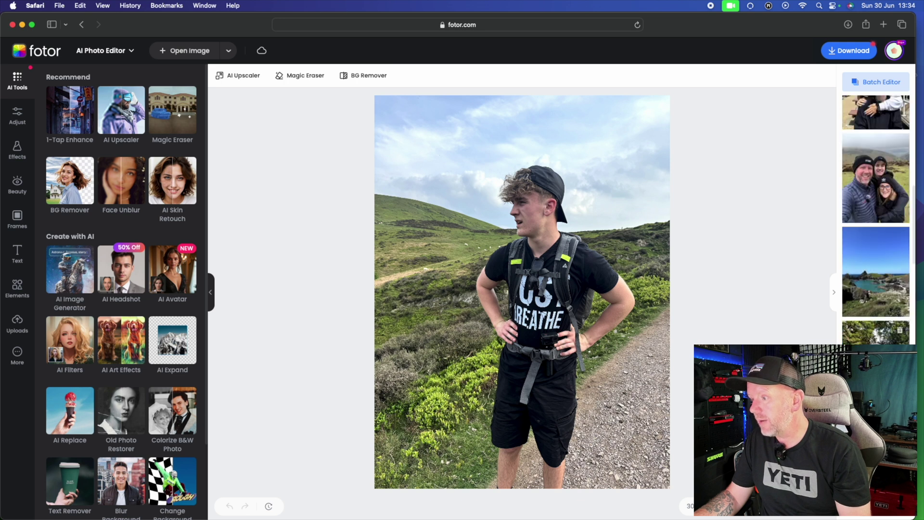
{"action": "left_click", "coordinate": [871, 332]}
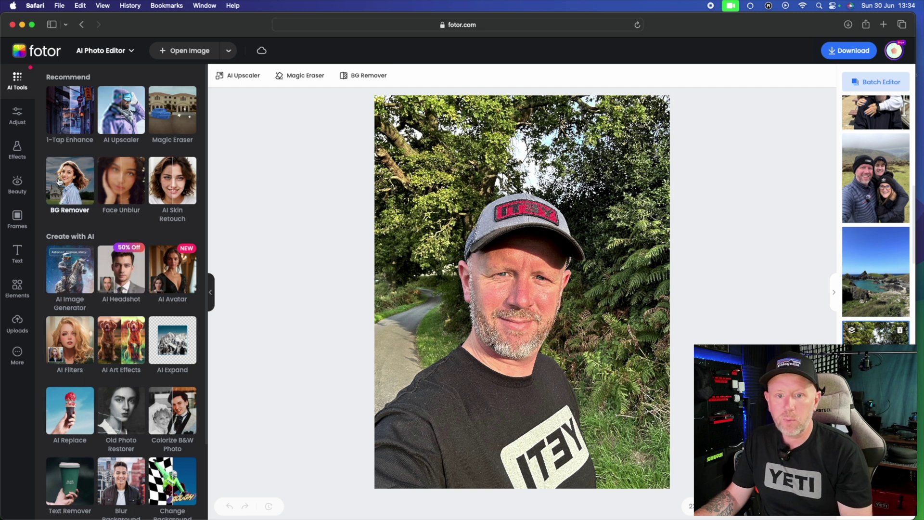
{"action": "scroll", "coordinate": [159, 322], "scroll_direction": "down", "scroll_amount": 2}
{"action": "scroll", "coordinate": [158, 322], "scroll_direction": "down", "scroll_amount": 3}
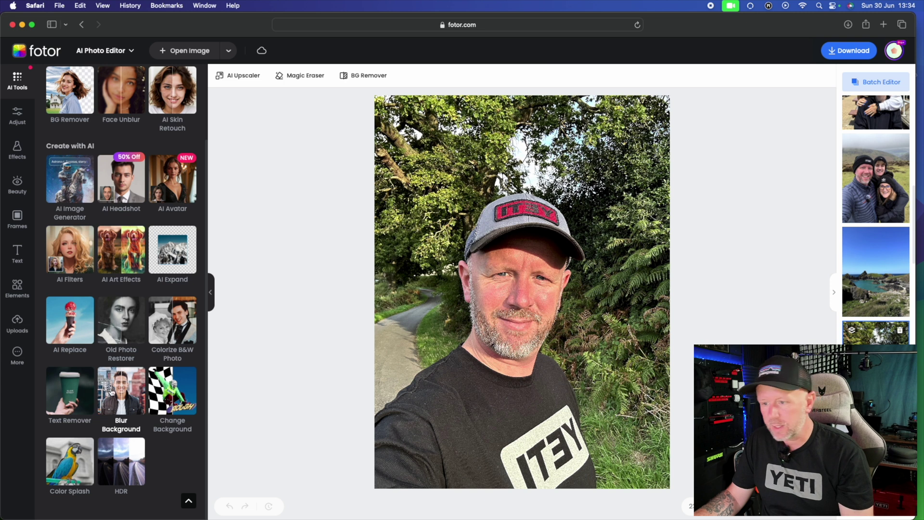
{"action": "left_click", "coordinate": [111, 392]}
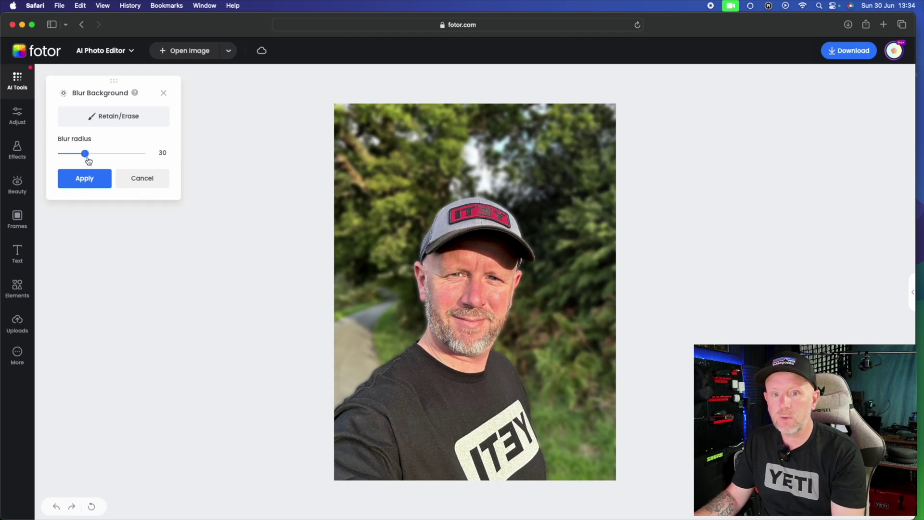
Try blur radius values of 10, 100 and 20 on the selfie's background, and cancel the blur.
{"action": "left_click_drag", "start_coordinate": [85, 154], "coordinate": [69, 158]}
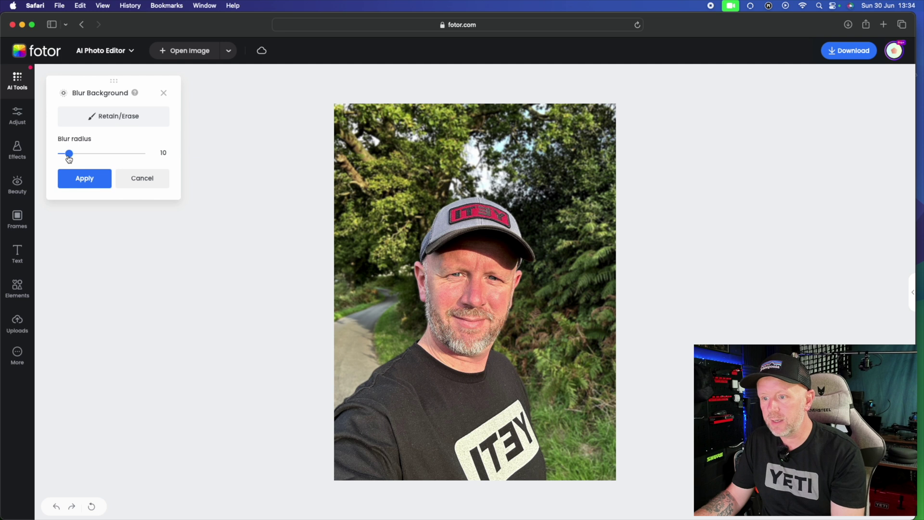
{"action": "left_click_drag", "start_coordinate": [109, 159], "coordinate": [146, 159]}
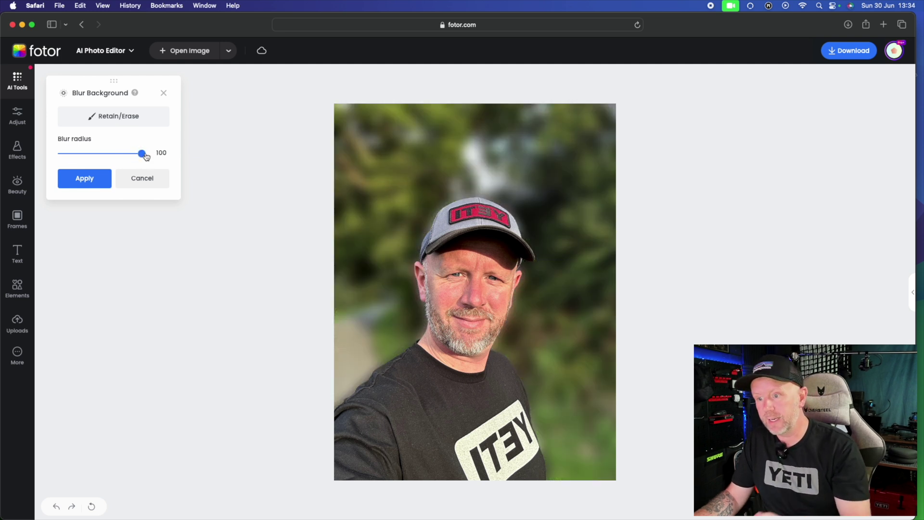
{"action": "left_click_drag", "start_coordinate": [142, 153], "coordinate": [77, 157]}
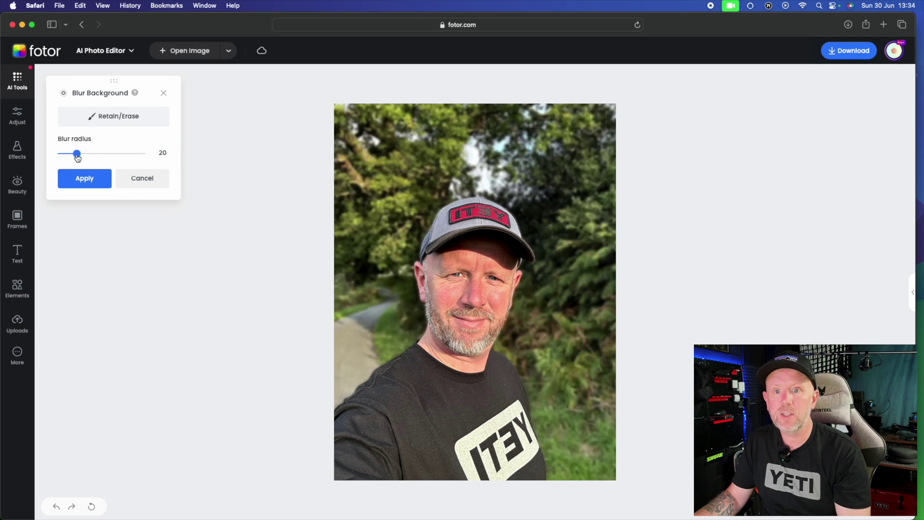
{"action": "left_click", "coordinate": [150, 181]}
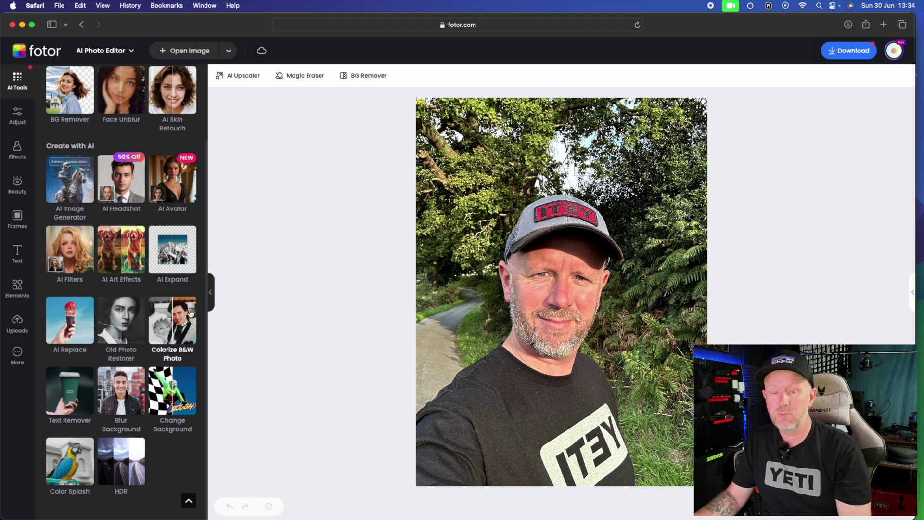
Switch to the hillside selfie of three people wearing dark winter hats.
{"action": "scroll", "coordinate": [191, 312], "scroll_direction": "up", "scroll_amount": 1}
{"action": "left_click", "coordinate": [912, 284]}
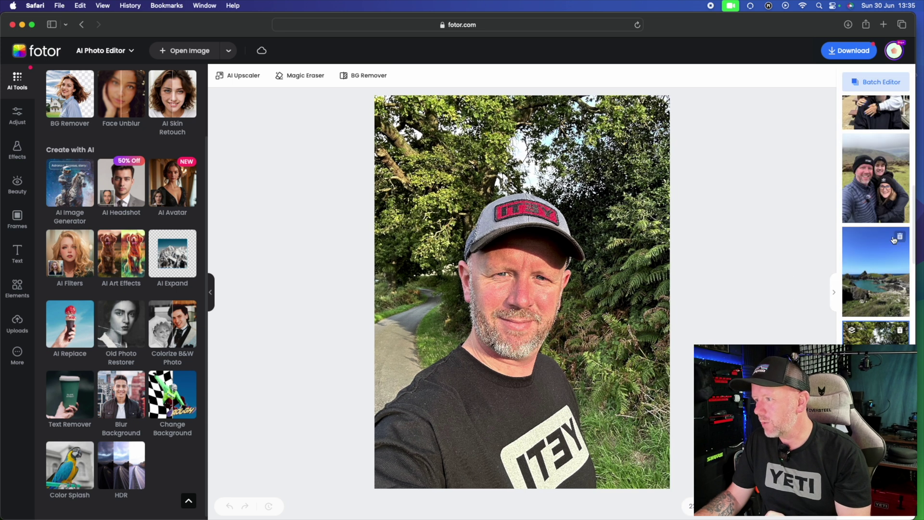
{"action": "left_click", "coordinate": [876, 182]}
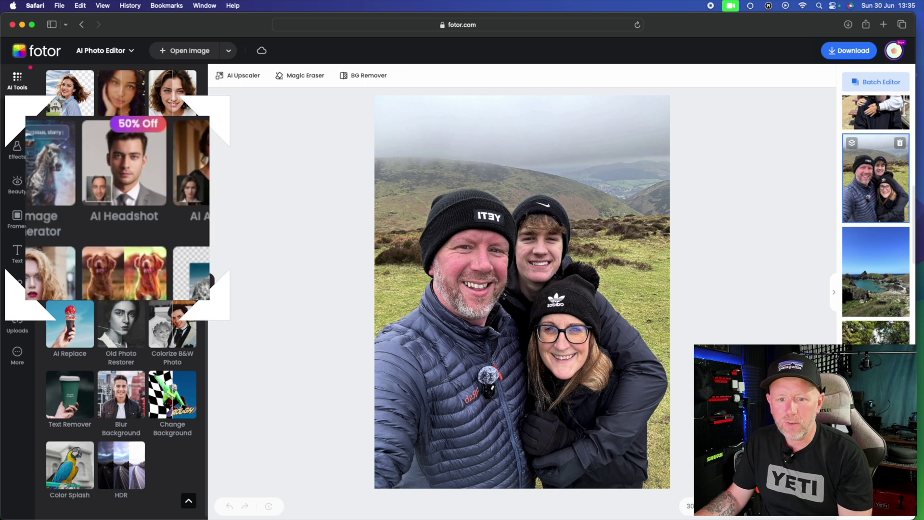
Apply the Claymation 1 AI filter to the hillside selfie of three people and inspect the faces up close.
{"action": "left_click", "coordinate": [60, 252]}
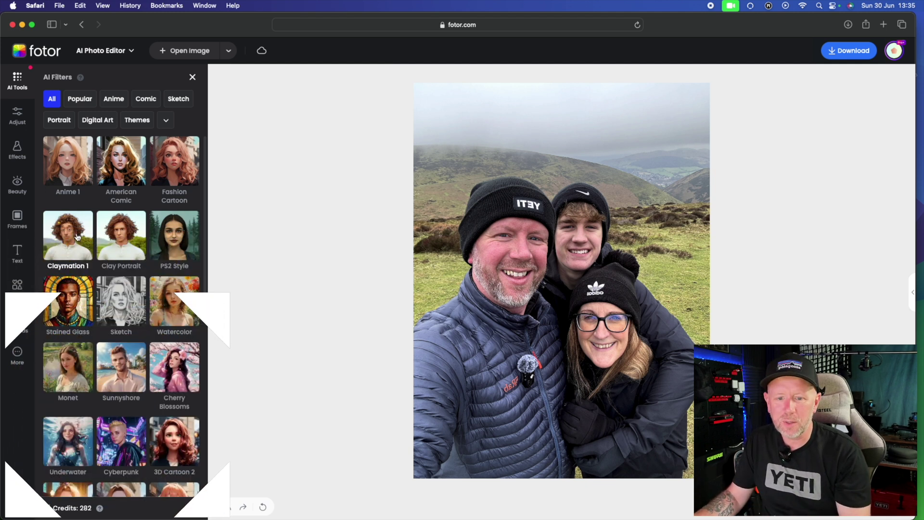
{"action": "left_click", "coordinate": [78, 235]}
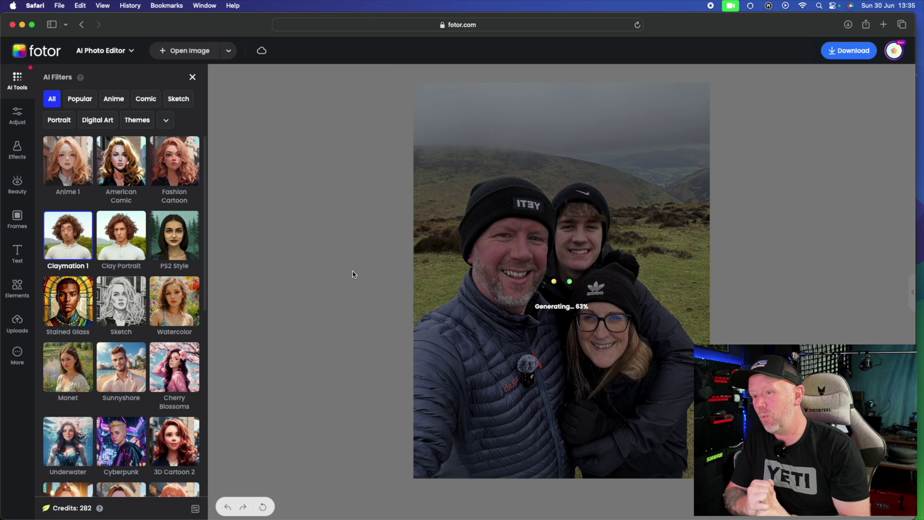
{"action": "scroll", "coordinate": [159, 303], "scroll_direction": "down", "scroll_amount": 10}
{"action": "scroll", "coordinate": [158, 309], "scroll_direction": "down", "scroll_amount": 4}
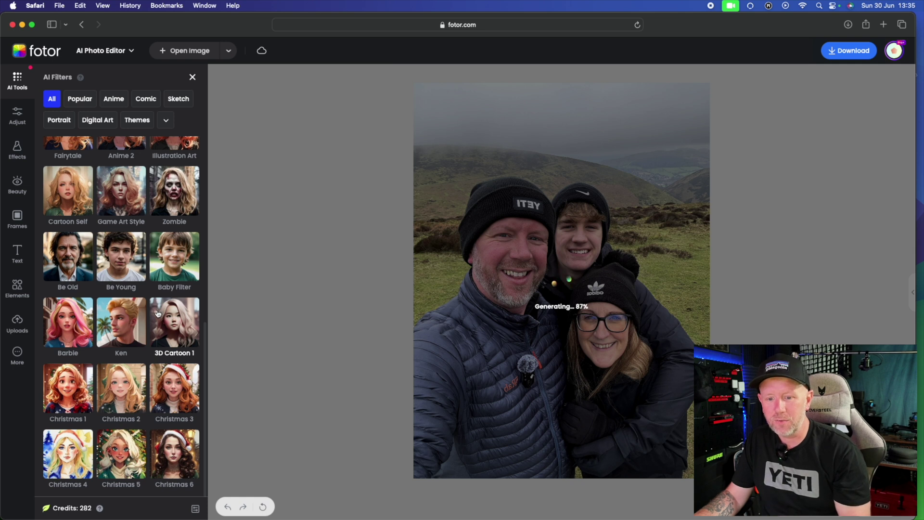
{"action": "scroll", "coordinate": [158, 313], "scroll_direction": "up", "scroll_amount": 10}
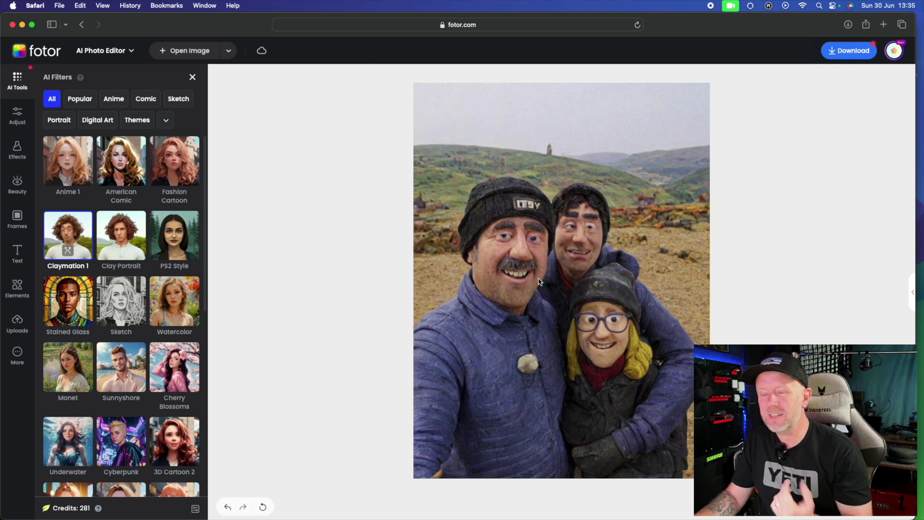
{"action": "scroll", "coordinate": [623, 294], "scroll_direction": "down", "scroll_amount": 3}
{"action": "scroll", "coordinate": [601, 291], "scroll_direction": "up", "scroll_amount": 8}
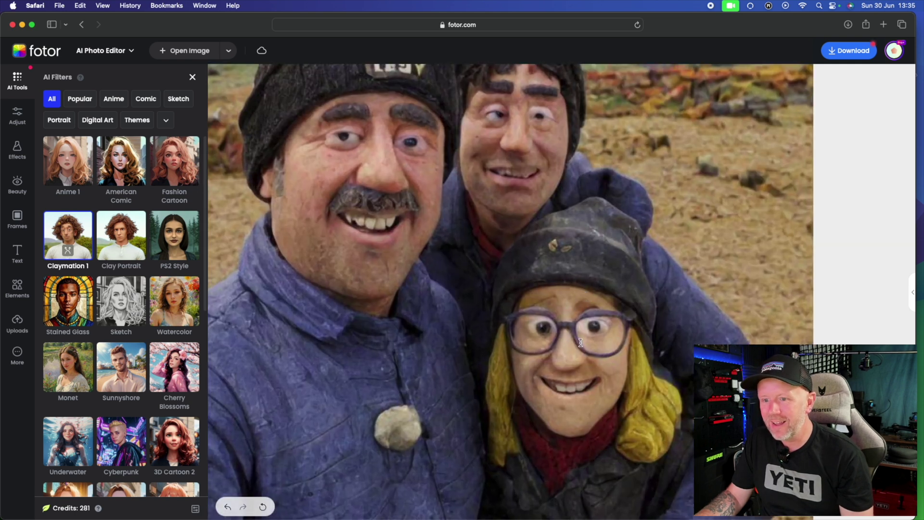
{"action": "scroll", "coordinate": [476, 317], "scroll_direction": "down", "scroll_amount": 5}
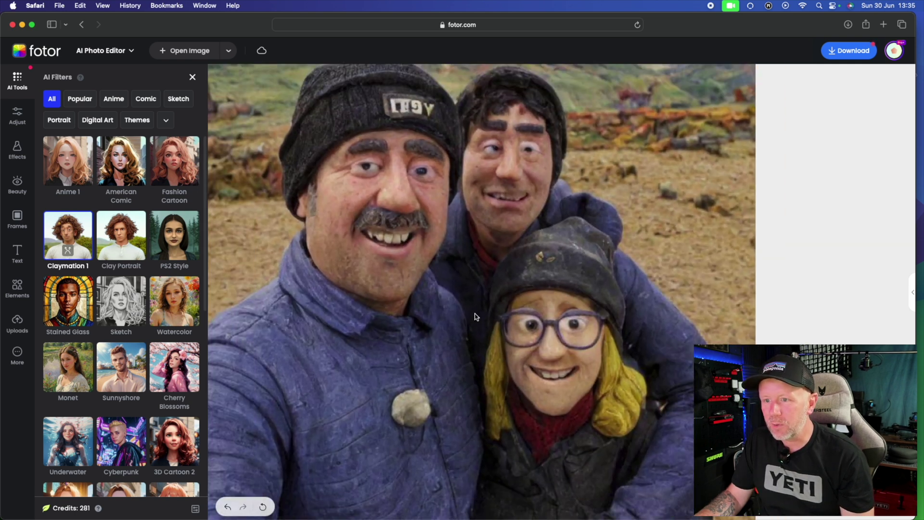
{"action": "scroll", "coordinate": [476, 316], "scroll_direction": "down", "scroll_amount": 2}
{"action": "scroll", "coordinate": [465, 303], "scroll_direction": "up", "scroll_amount": 6}
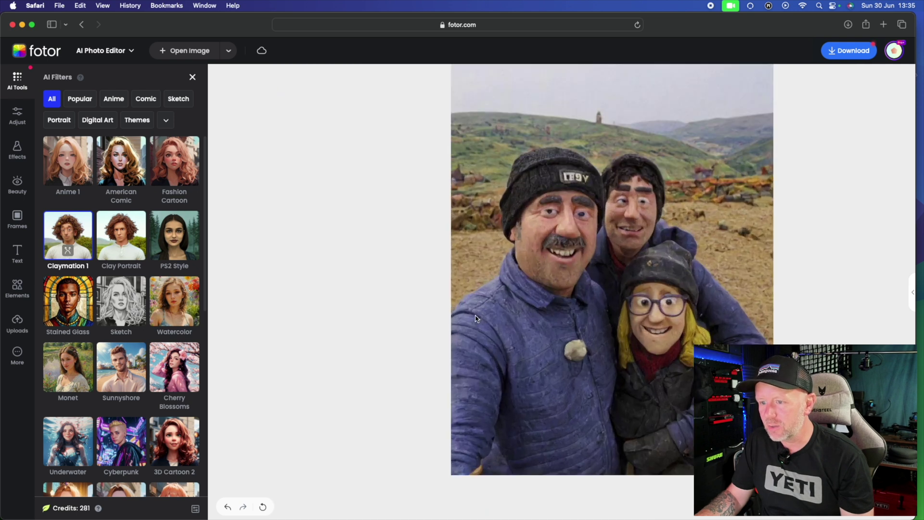
Switch to the photo of the woman hugging a young man in sunglasses, discarding the edited hillside selfie.
{"action": "left_click", "coordinate": [913, 291]}
{"action": "scroll", "coordinate": [874, 313], "scroll_direction": "down", "scroll_amount": 5}
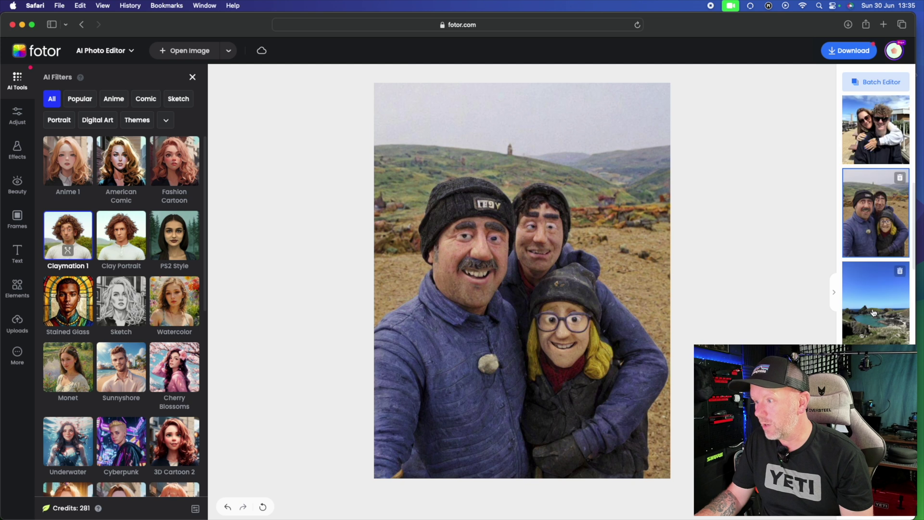
{"action": "left_click", "coordinate": [873, 134]}
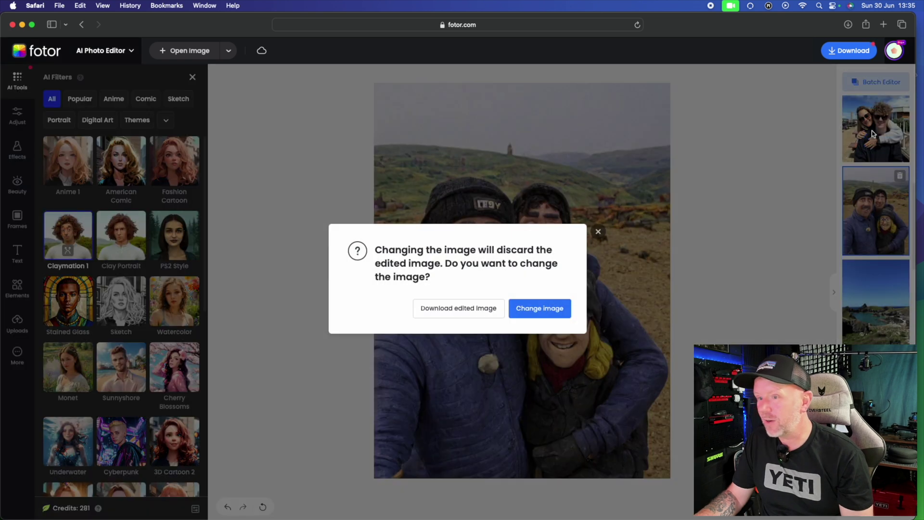
{"action": "left_click", "coordinate": [552, 303]}
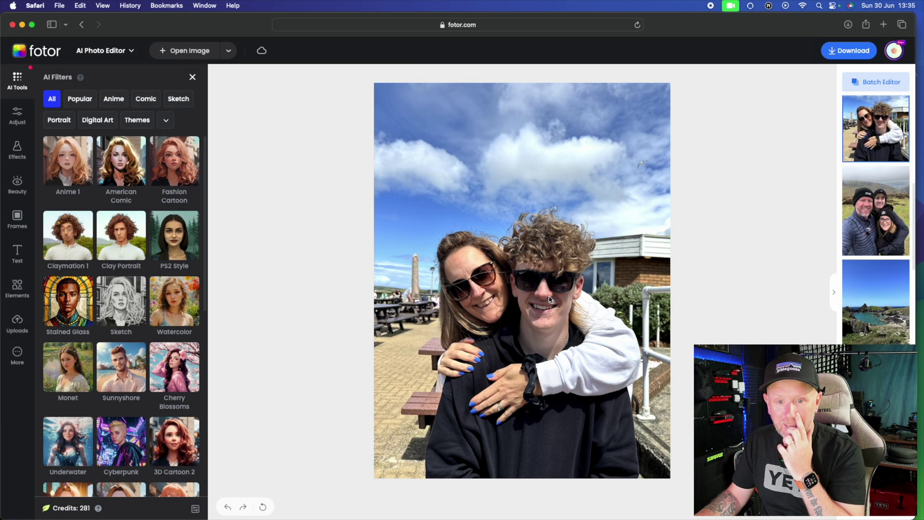
Apply the 3D Cartoon 2 AI filter to the photo of the two people in sunglasses and inspect it up close.
{"action": "scroll", "coordinate": [179, 322], "scroll_direction": "down", "scroll_amount": 5}
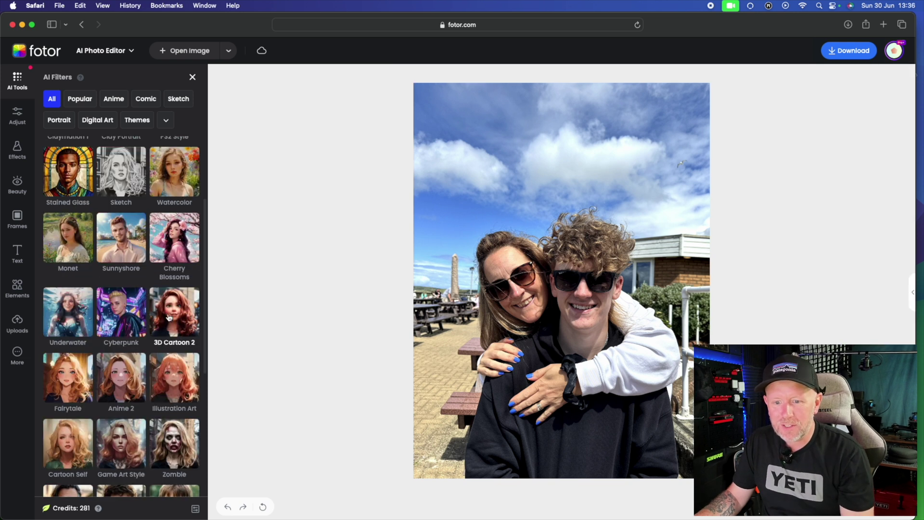
{"action": "left_click", "coordinate": [169, 318]}
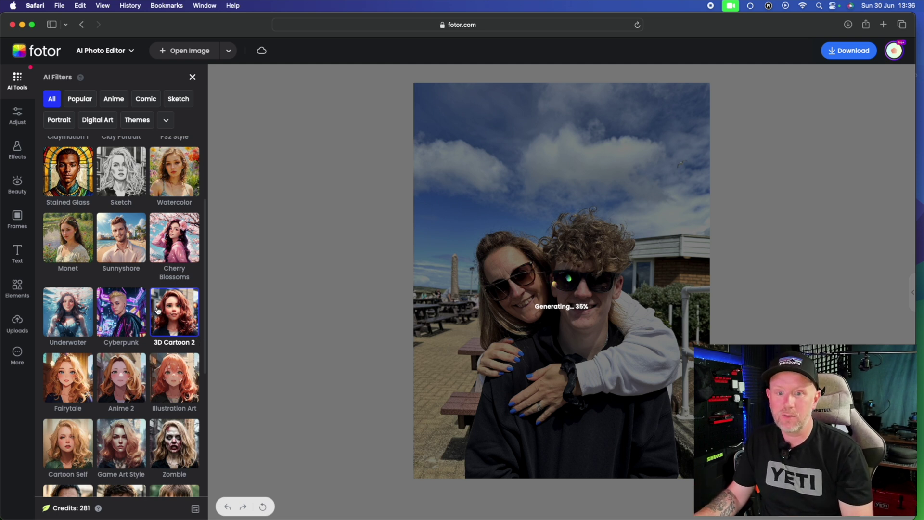
{"action": "scroll", "coordinate": [144, 337], "scroll_direction": "down", "scroll_amount": 5}
{"action": "scroll", "coordinate": [90, 402], "scroll_direction": "up", "scroll_amount": 5}
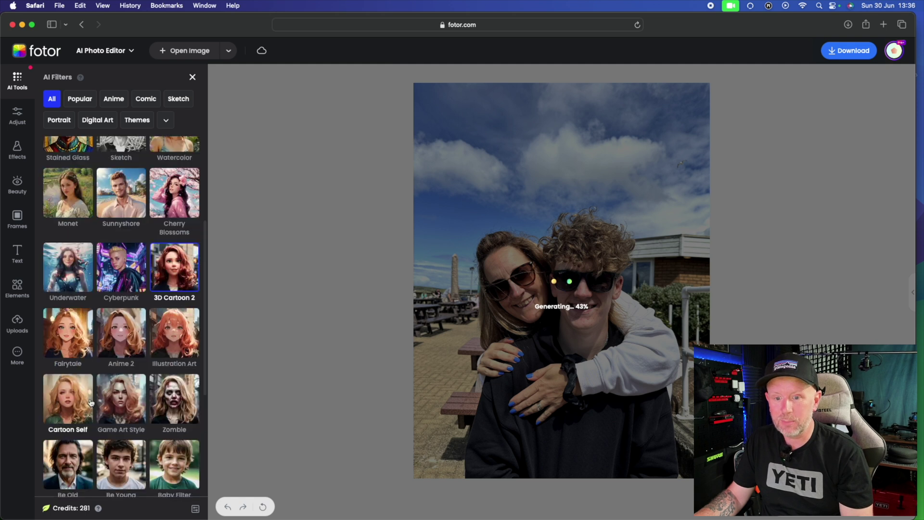
{"action": "scroll", "coordinate": [90, 402], "scroll_direction": "up", "scroll_amount": 4}
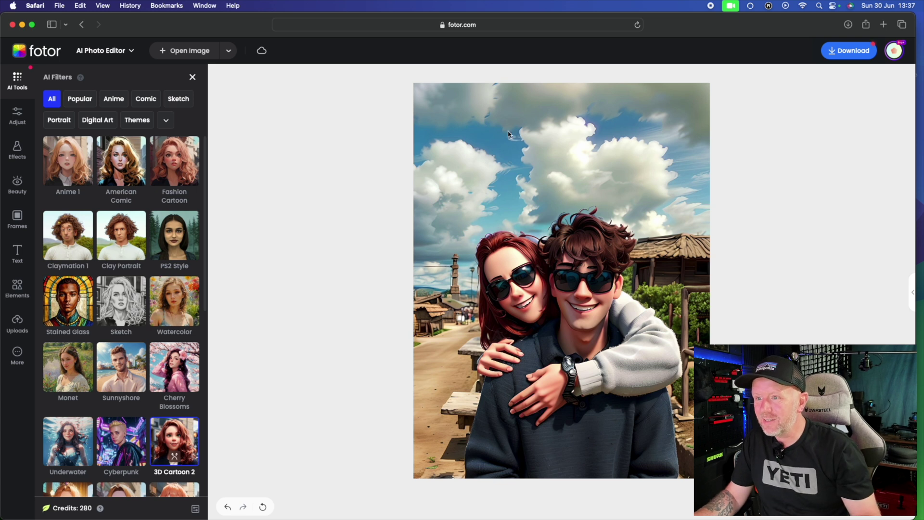
{"action": "scroll", "coordinate": [578, 250], "scroll_direction": "up", "scroll_amount": 5}
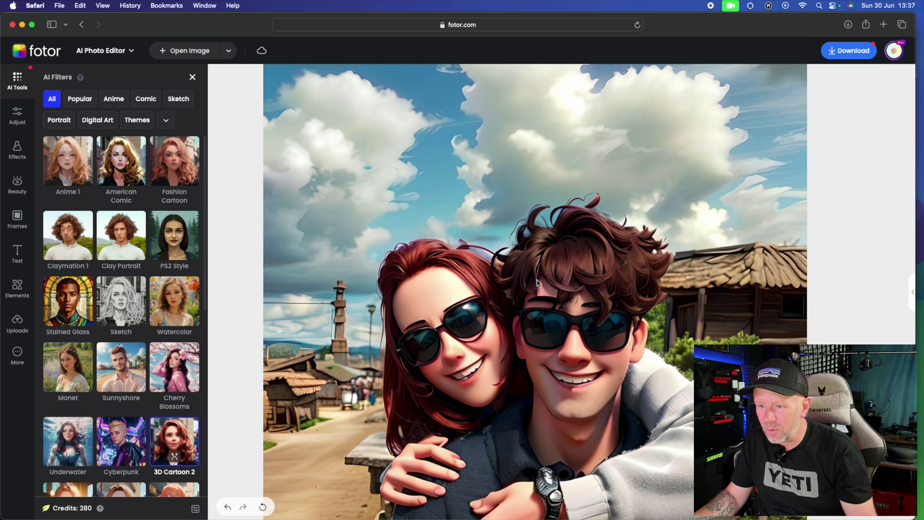
{"action": "scroll", "coordinate": [392, 269], "scroll_direction": "down", "scroll_amount": 5}
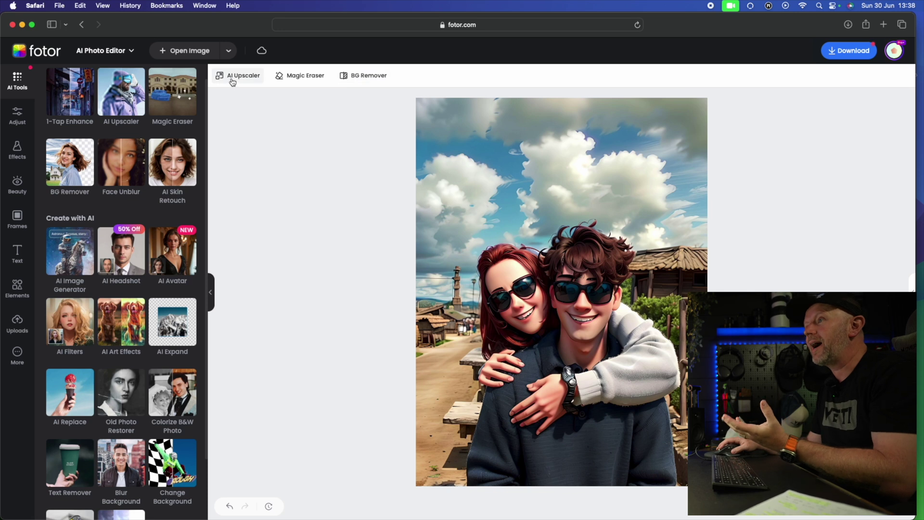
Preview the Film Edge frame with sprocket holes down both sides on the cartoon-style photo.
{"action": "scroll", "coordinate": [181, 121], "scroll_direction": "up", "scroll_amount": 1}
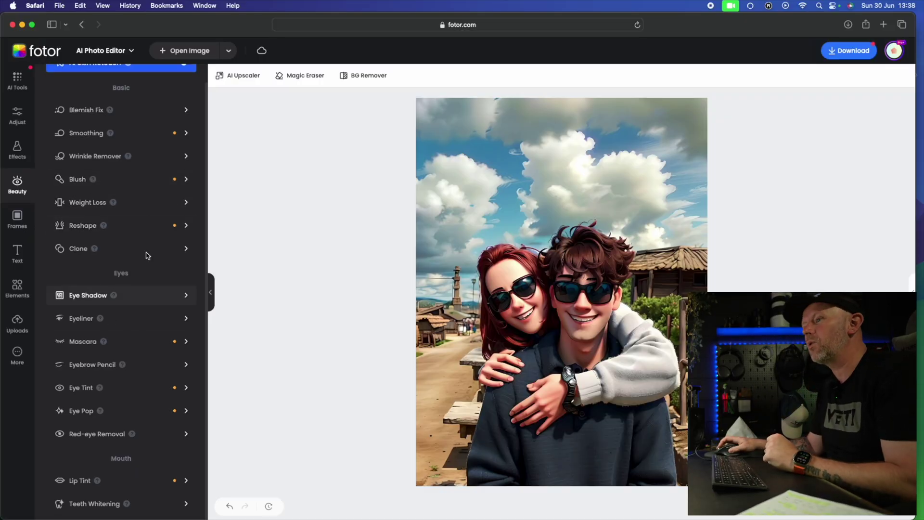
{"action": "left_click", "coordinate": [18, 218]}
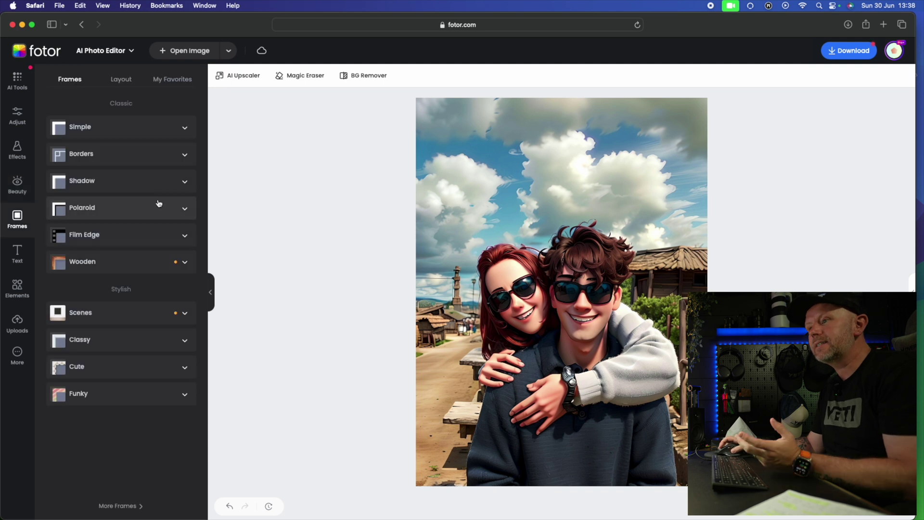
{"action": "left_click", "coordinate": [139, 236]}
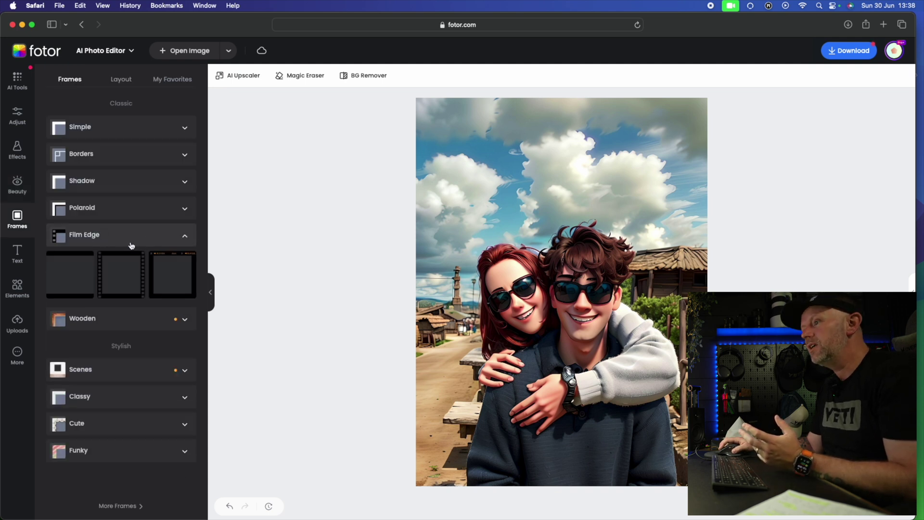
{"action": "left_click", "coordinate": [120, 274]}
{"action": "right_click", "coordinate": [121, 278]}
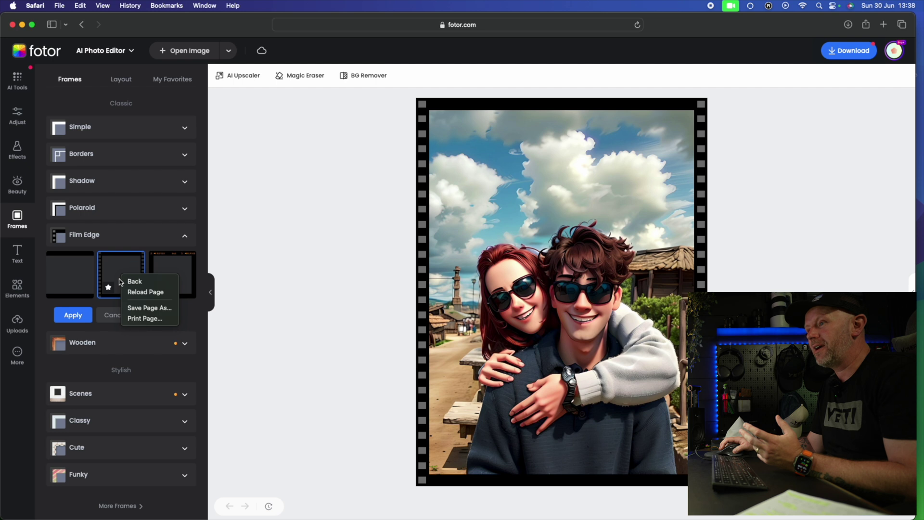
{"action": "left_click", "coordinate": [178, 262]}
Replace the film-strip frame with the thin dark brown Wooden frame at border size 37.
{"action": "left_click", "coordinate": [123, 342]}
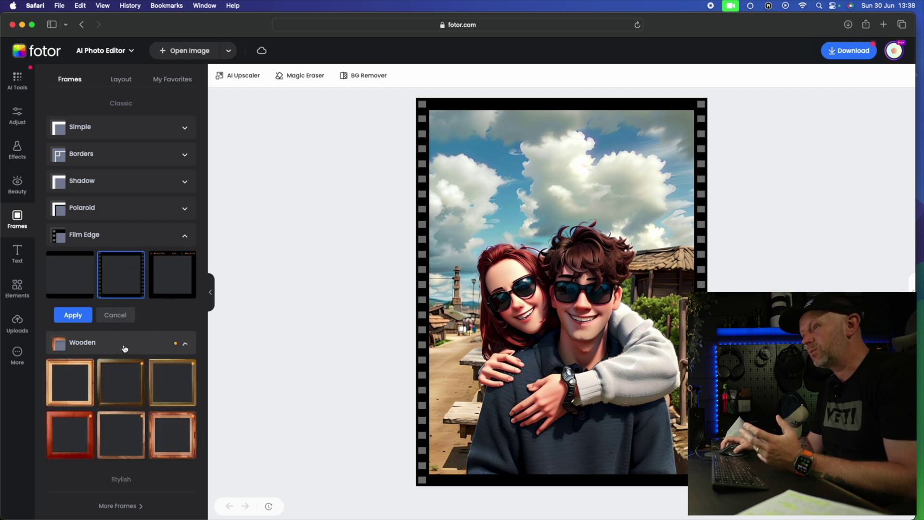
{"action": "left_click", "coordinate": [137, 380]}
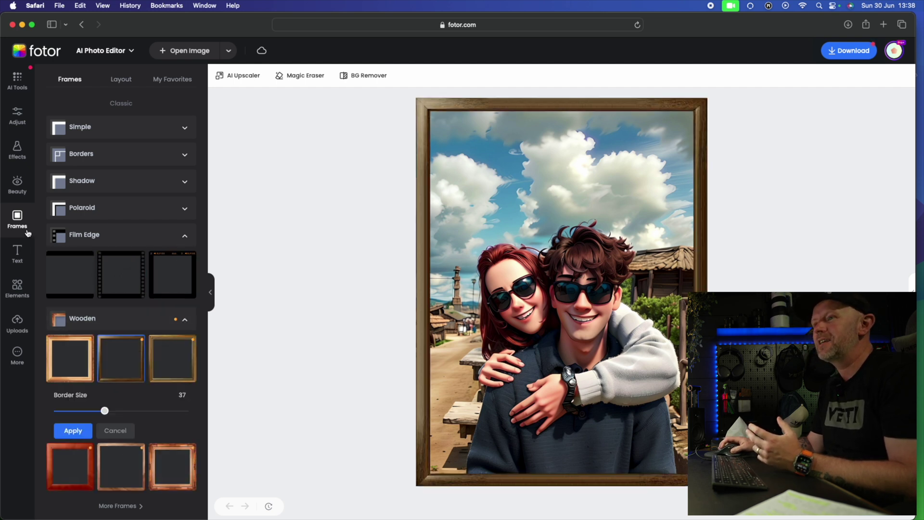
{"action": "left_click", "coordinate": [21, 271]}
Browse the Elements library's categories of shapes and stickers for decorating the photo.
{"action": "left_click", "coordinate": [20, 288]}
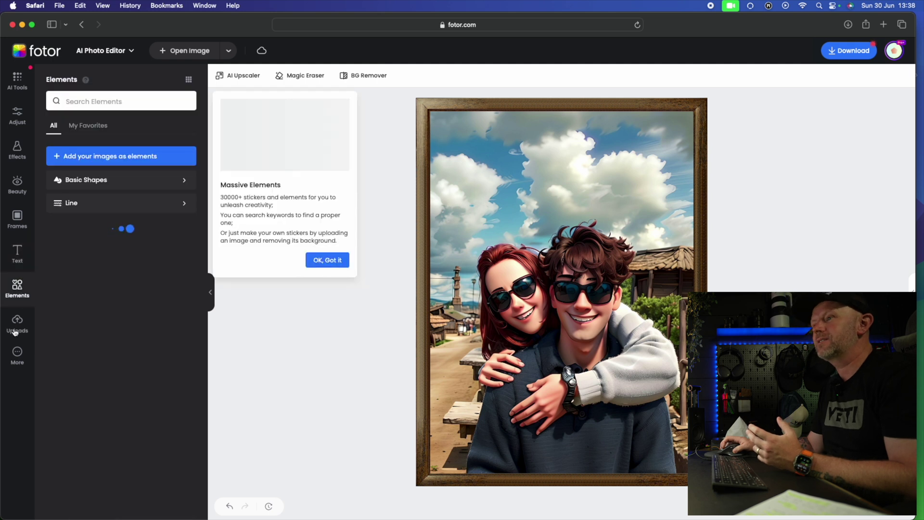
{"action": "scroll", "coordinate": [166, 381], "scroll_direction": "down", "scroll_amount": 6}
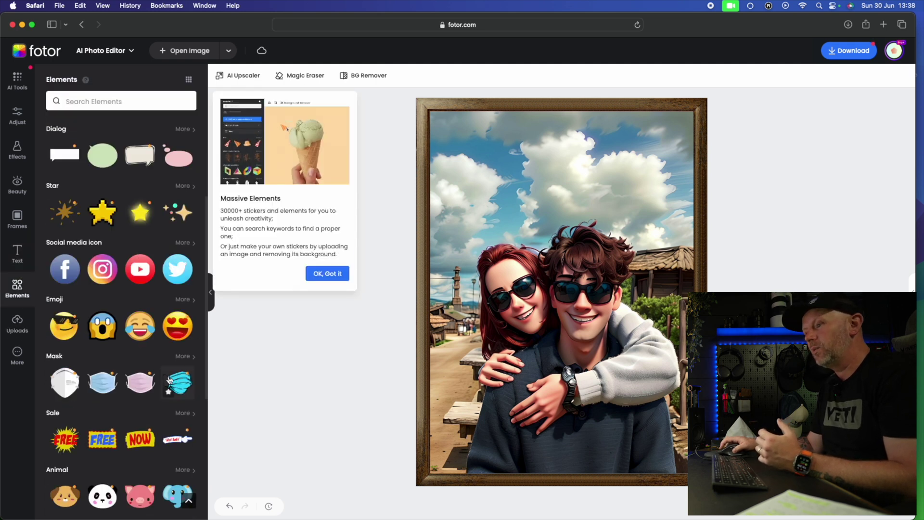
{"action": "scroll", "coordinate": [166, 381], "scroll_direction": "down", "scroll_amount": 3}
{"action": "scroll", "coordinate": [173, 288], "scroll_direction": "up", "scroll_amount": 10}
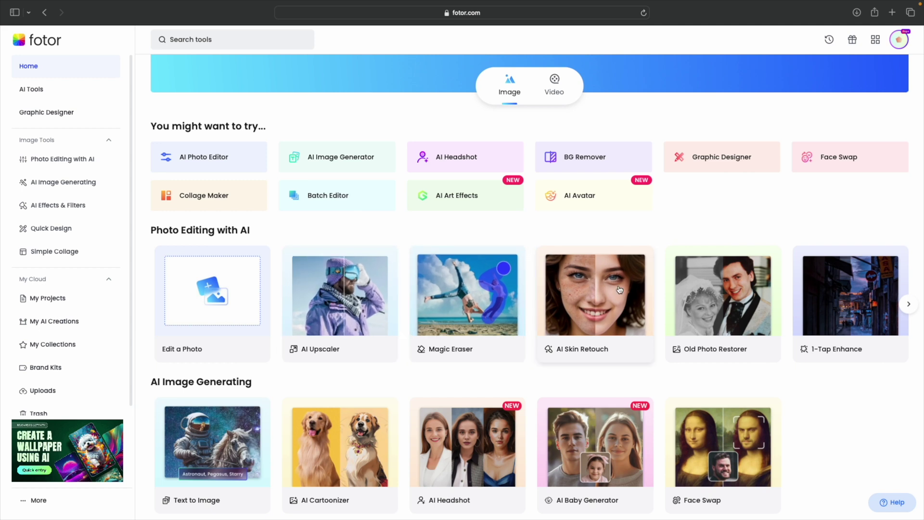
Review the image tools on Fotor's home page, from AI photo editing and generation to quick designs, collages, inspiration and templates.
{"action": "scroll", "coordinate": [579, 294], "scroll_direction": "down", "scroll_amount": 1}
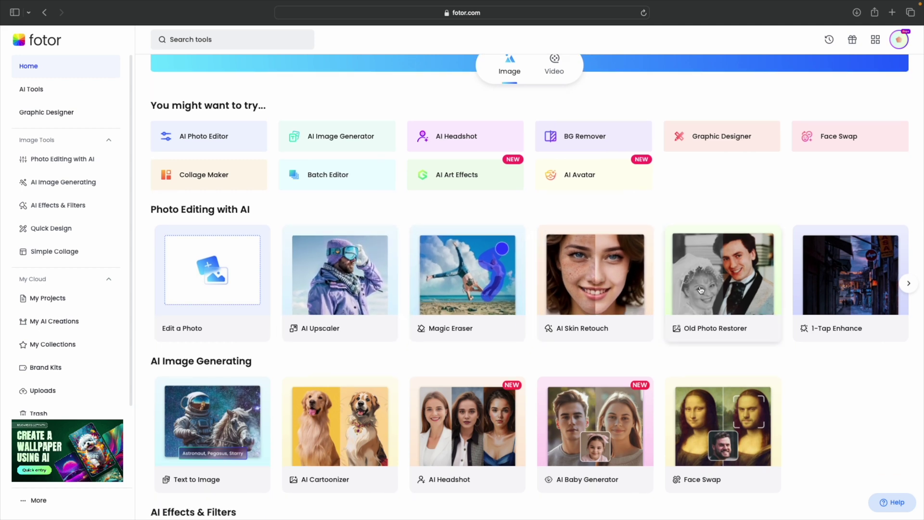
{"action": "scroll", "coordinate": [724, 279], "scroll_direction": "down", "scroll_amount": 2}
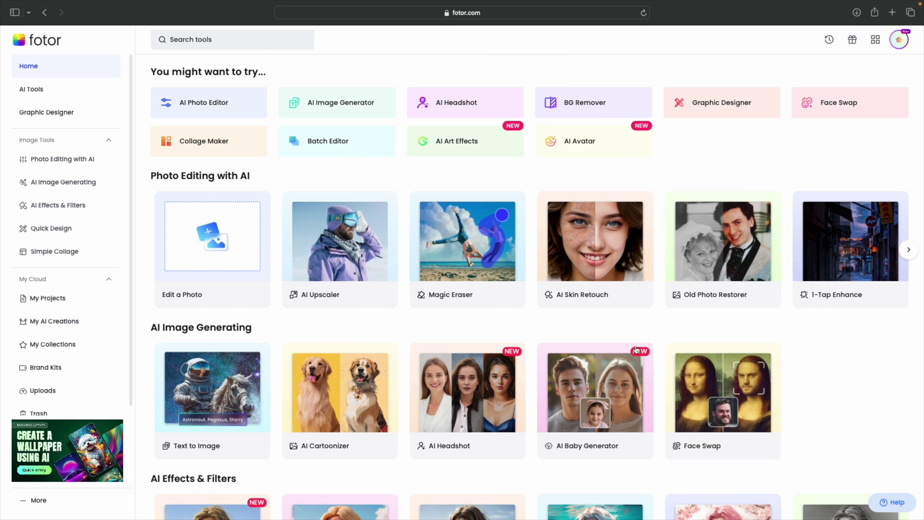
{"action": "scroll", "coordinate": [320, 404], "scroll_direction": "down", "scroll_amount": 3}
{"action": "scroll", "coordinate": [320, 340], "scroll_direction": "down", "scroll_amount": 1}
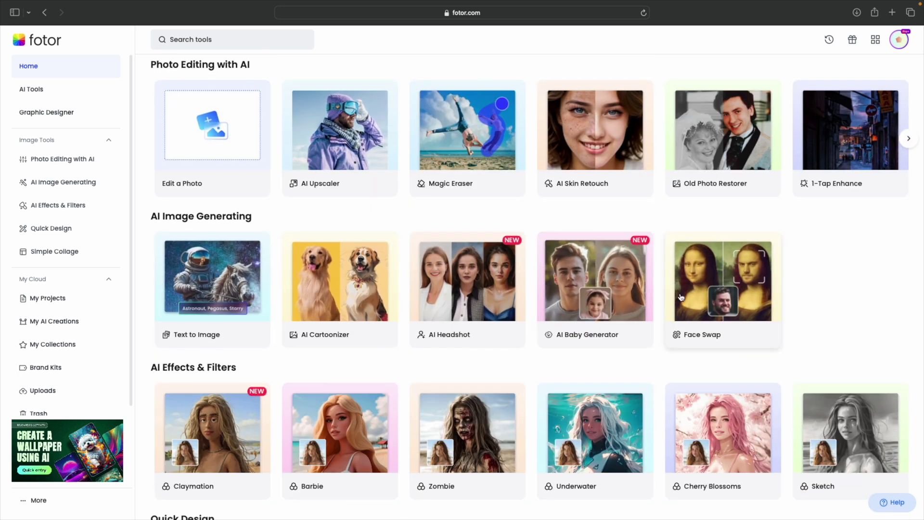
{"action": "scroll", "coordinate": [642, 316], "scroll_direction": "down", "scroll_amount": 1}
{"action": "scroll", "coordinate": [211, 380], "scroll_direction": "down", "scroll_amount": 1}
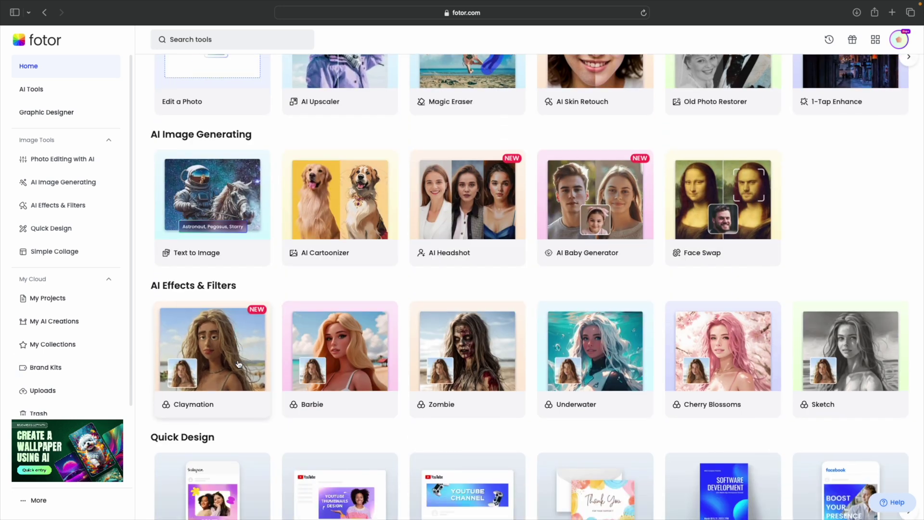
{"action": "scroll", "coordinate": [691, 353], "scroll_direction": "down", "scroll_amount": 3}
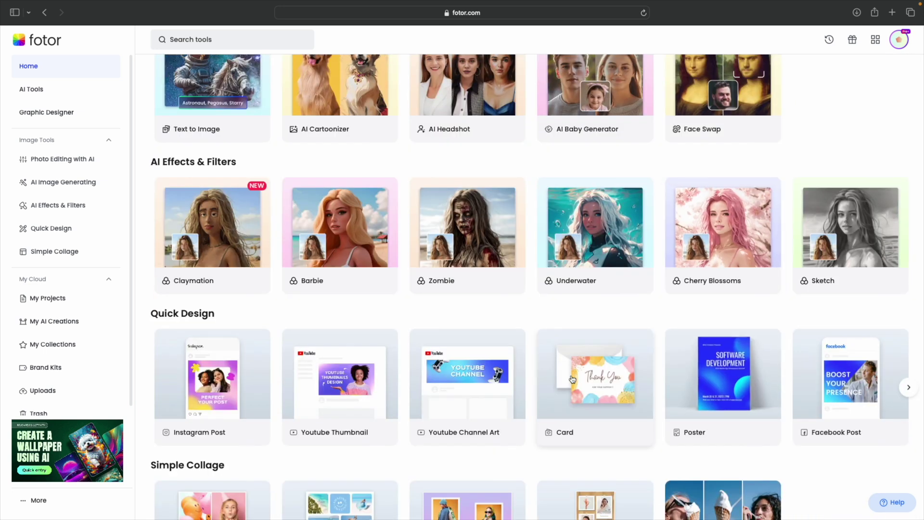
{"action": "scroll", "coordinate": [202, 366], "scroll_direction": "down", "scroll_amount": 1}
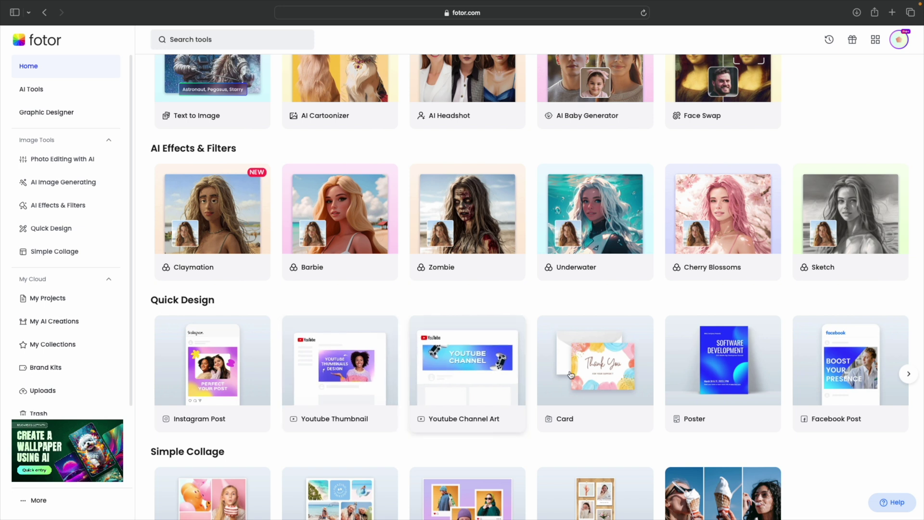
{"action": "scroll", "coordinate": [659, 392], "scroll_direction": "down", "scroll_amount": 4}
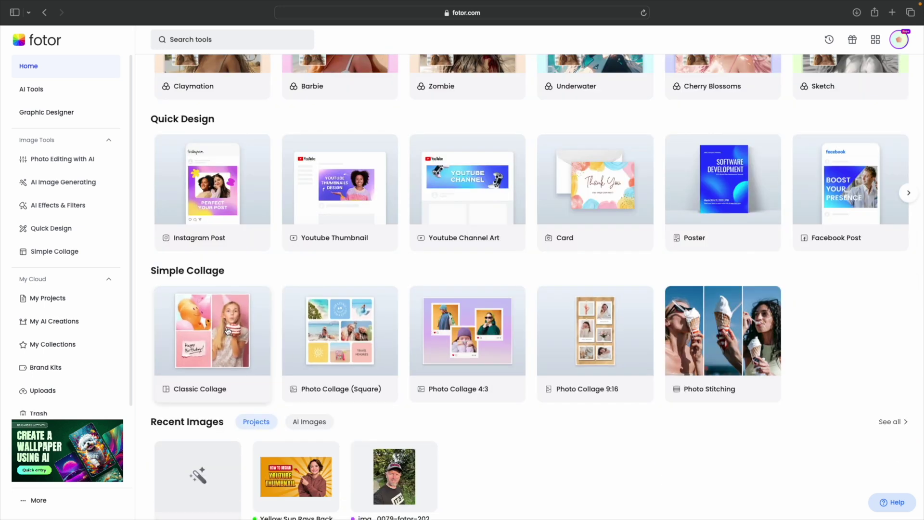
{"action": "scroll", "coordinate": [229, 331], "scroll_direction": "down", "scroll_amount": 1}
{"action": "scroll", "coordinate": [648, 365], "scroll_direction": "down", "scroll_amount": 4}
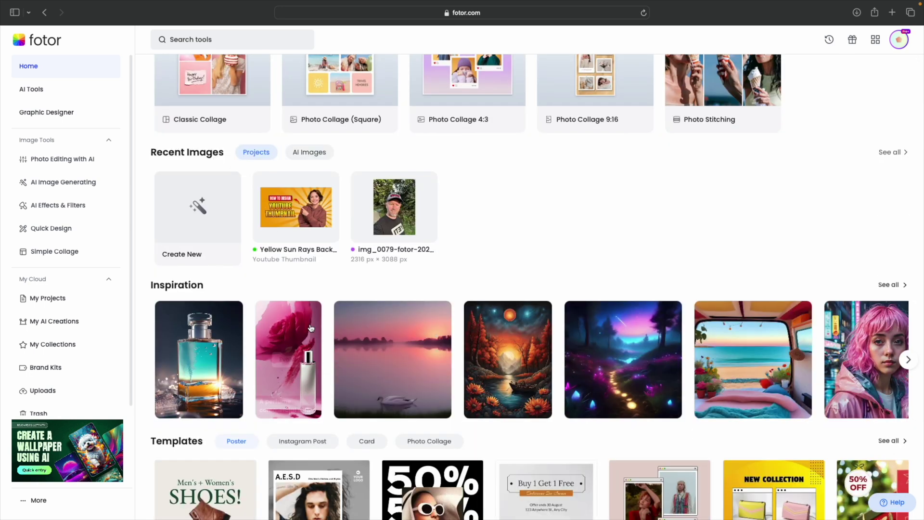
{"action": "scroll", "coordinate": [302, 275], "scroll_direction": "down", "scroll_amount": 4}
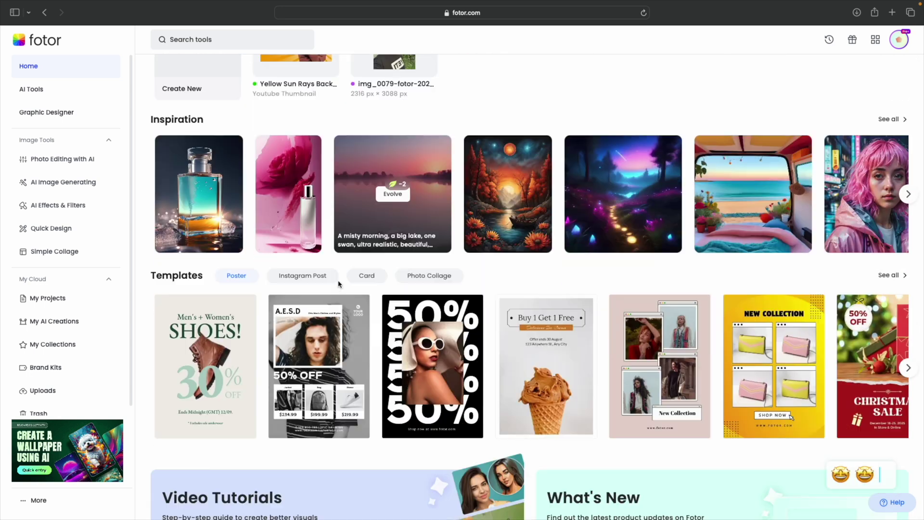
{"action": "scroll", "coordinate": [277, 327], "scroll_direction": "down", "scroll_amount": 2}
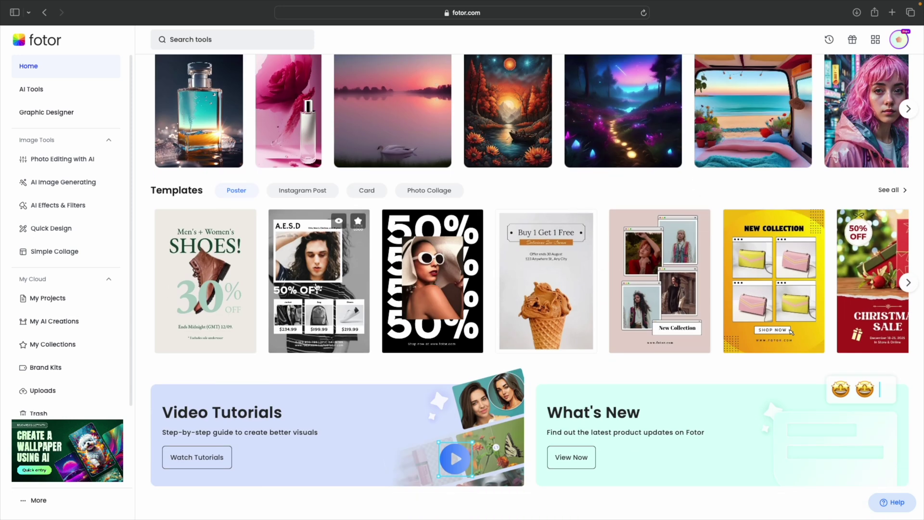
Switch Fotor's home page from the image tools to the video creation tools.
{"action": "scroll", "coordinate": [410, 296], "scroll_direction": "up", "scroll_amount": 15}
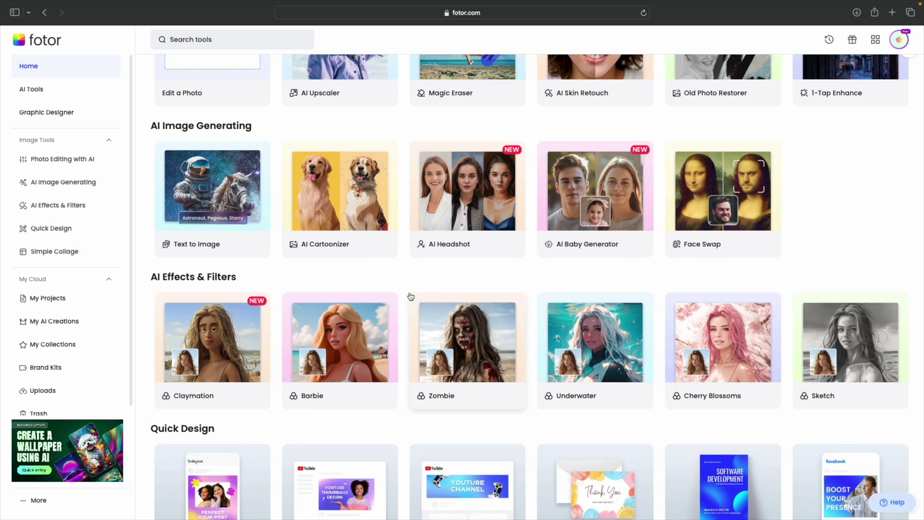
{"action": "scroll", "coordinate": [411, 296], "scroll_direction": "up", "scroll_amount": 5}
{"action": "left_click", "coordinate": [554, 132]}
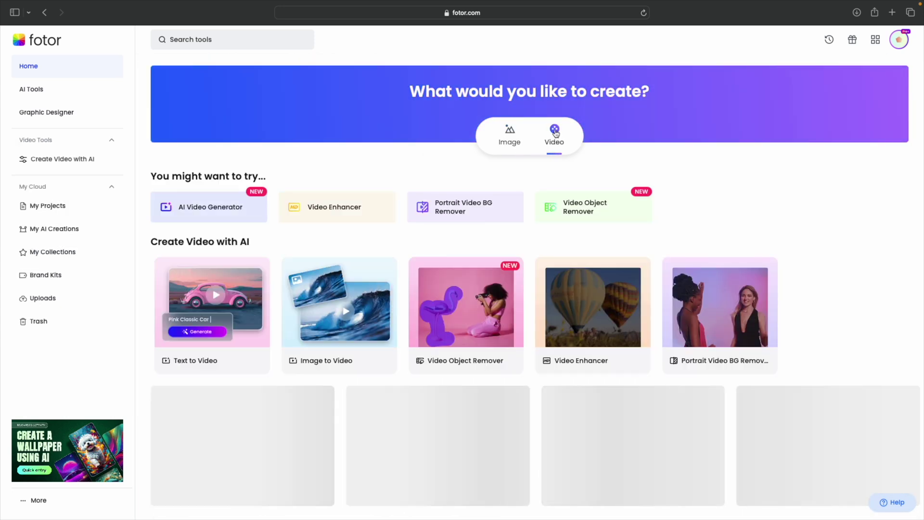